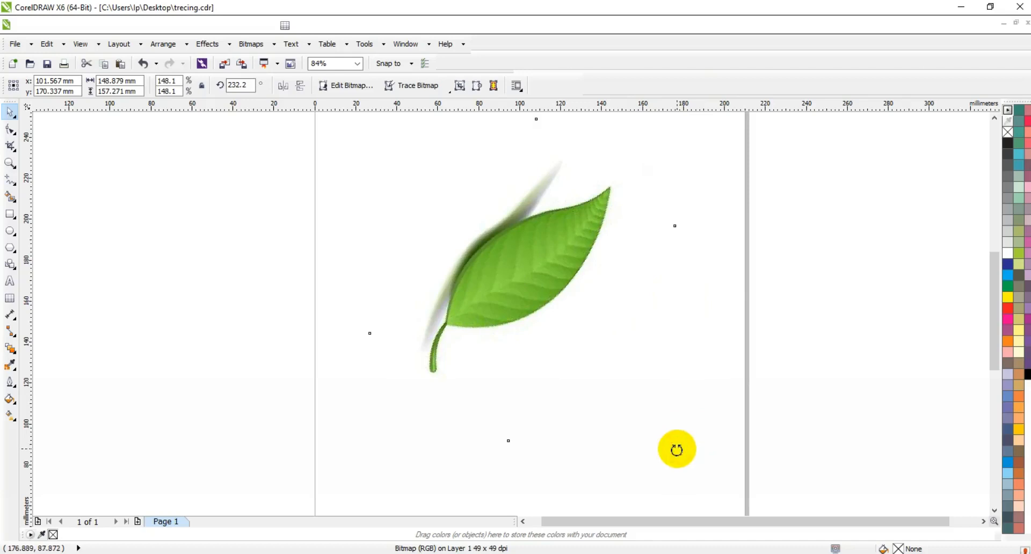
Step: Draw a straight line about 111 mm long, 4.0 pt wide, from just above the leaf's tip to where the stem meets the blade
left_click(828, 364)
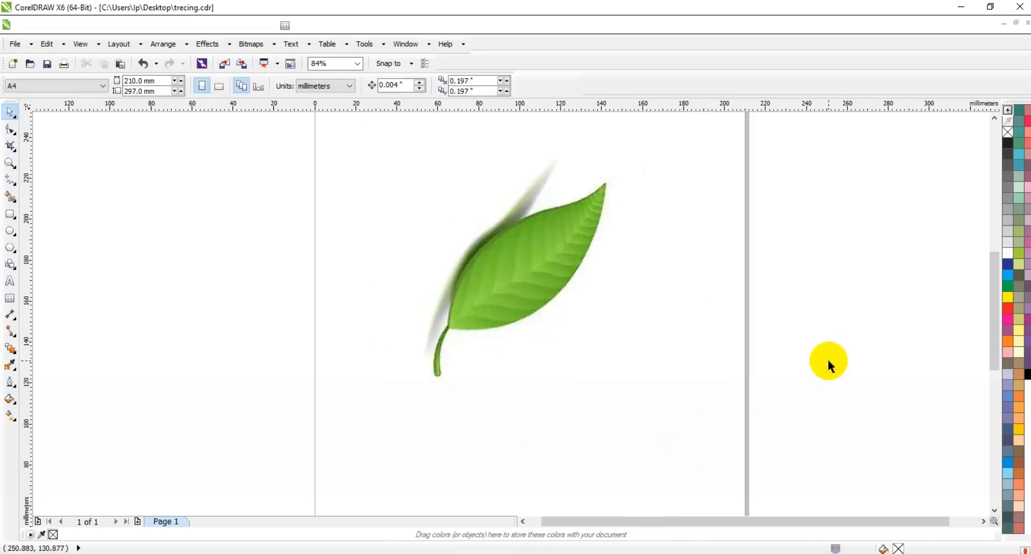
left_click(10, 181)
left_click(589, 86)
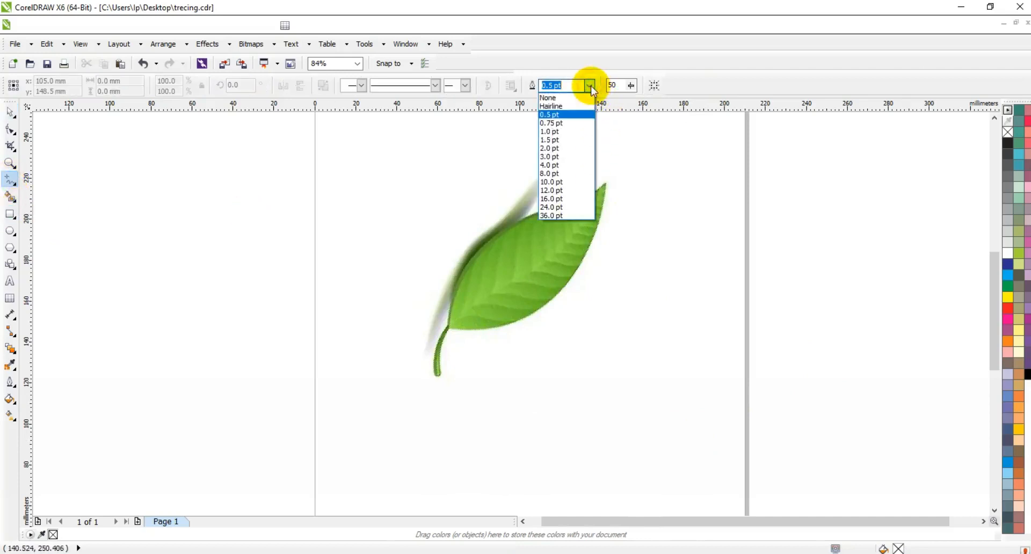
left_click(551, 165)
mouse_move(552, 166)
left_mouse_down()
mouse_move(585, 180)
mouse_move(605, 171)
left_mouse_up()
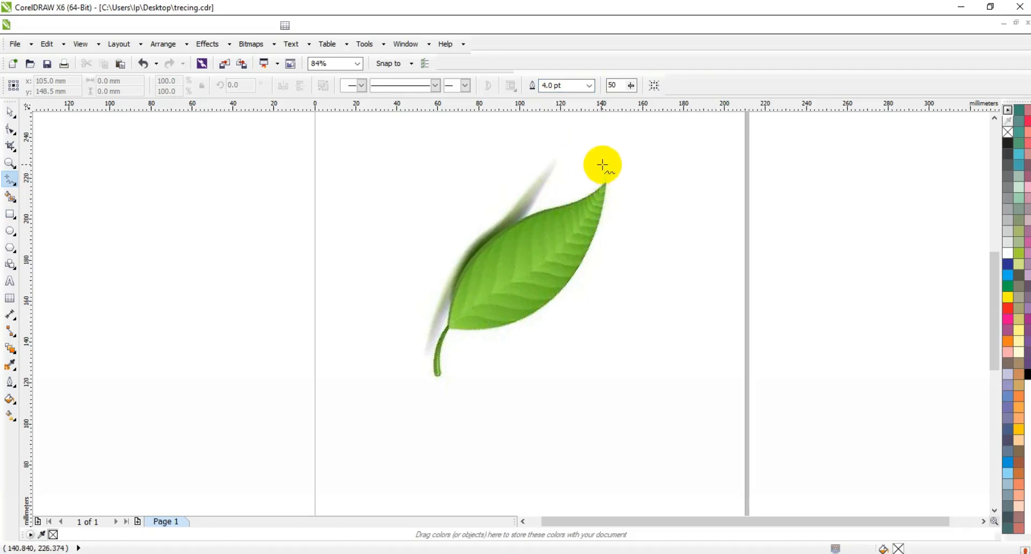
left_click(445, 329)
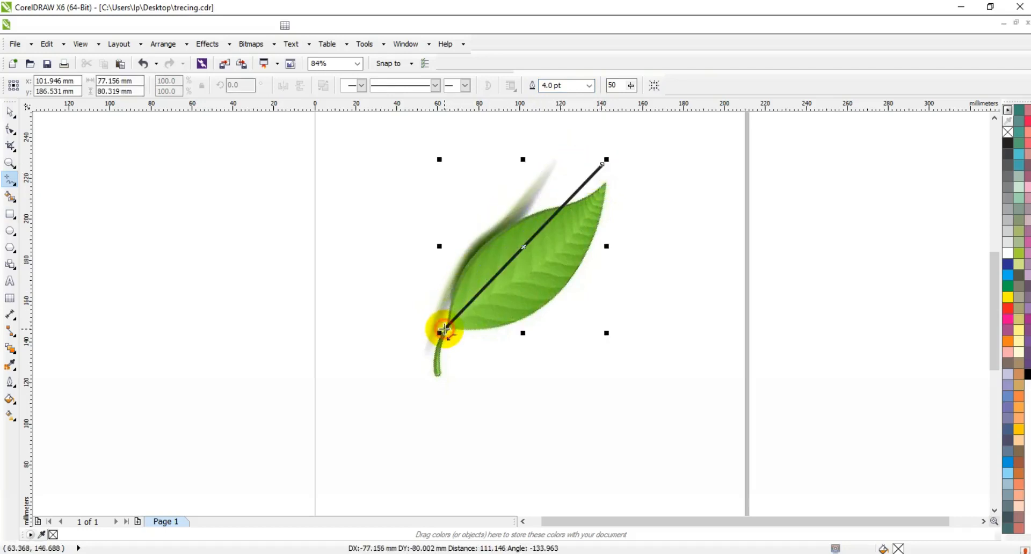
Step: Convert the straight line to a curve and bend it into an S shape following the leaf's upper edge
left_click(10, 128)
left_click_drag(376, 146, 633, 367)
left_click(181, 85)
left_click(391, 311)
left_click_drag(497, 278, 440, 214)
left_click_drag(558, 215, 570, 247)
left_click(495, 236)
left_click_drag(443, 211, 436, 185)
left_click(601, 173)
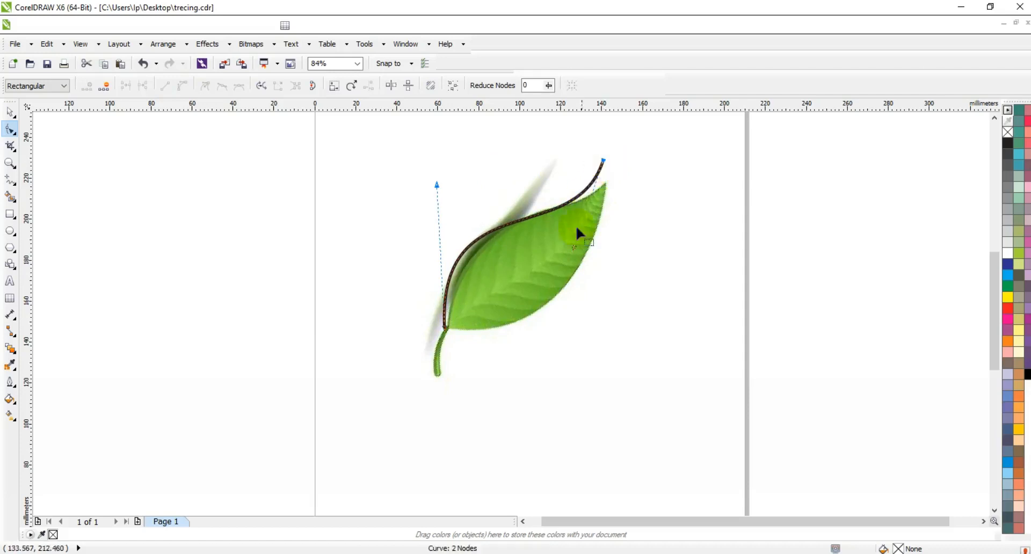
left_click_drag(574, 247, 573, 233)
Step: Continue the curve from its tip with straight segments forming two notches along the leaf's lower edge, through the stem's end, closing at the stem base
left_click(10, 178)
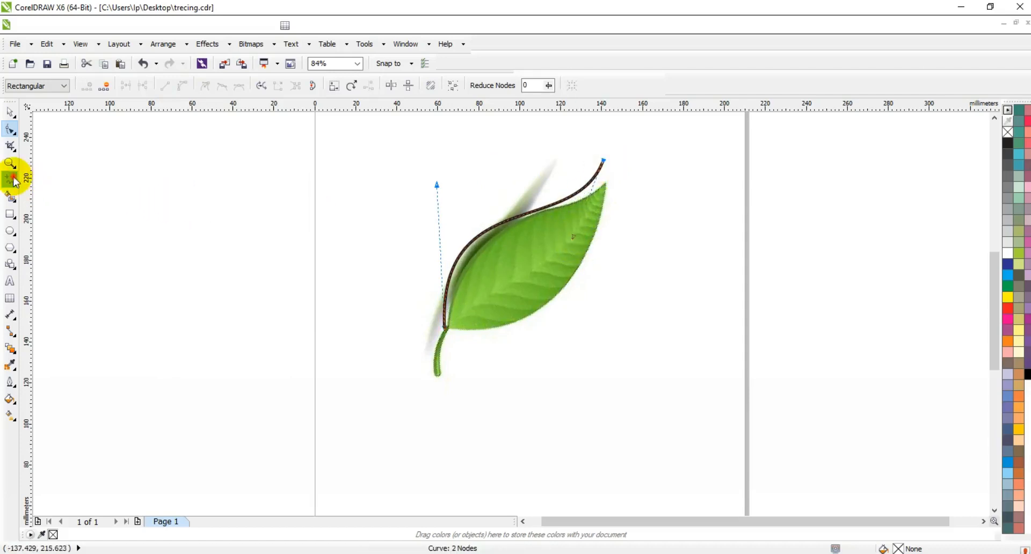
left_click(602, 161)
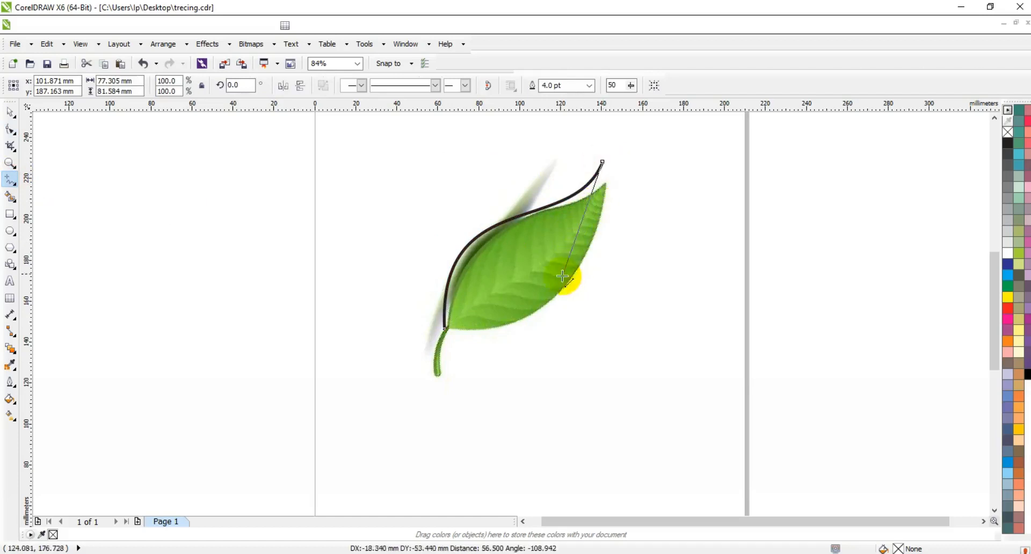
left_click(554, 293)
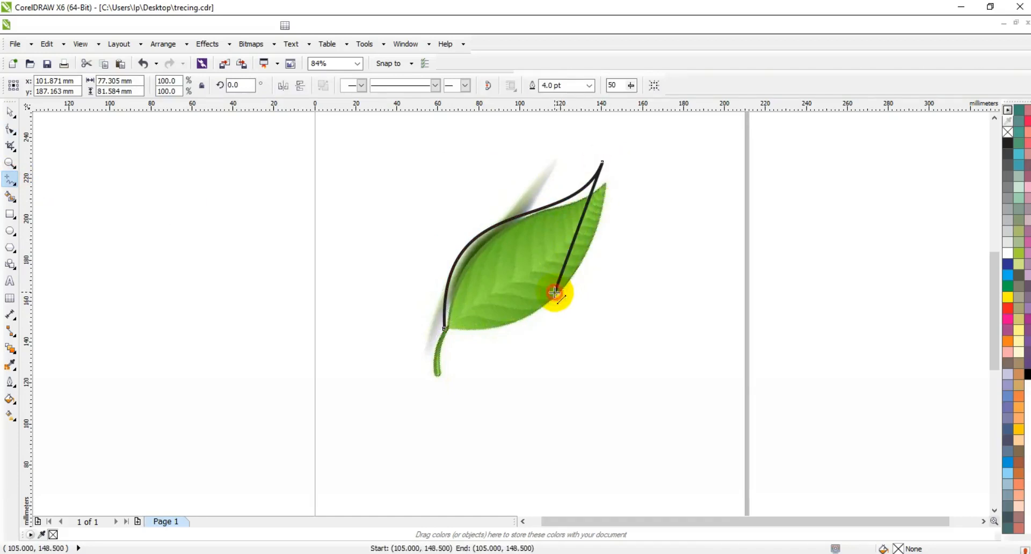
left_click(578, 279)
left_click(509, 321)
left_click(540, 318)
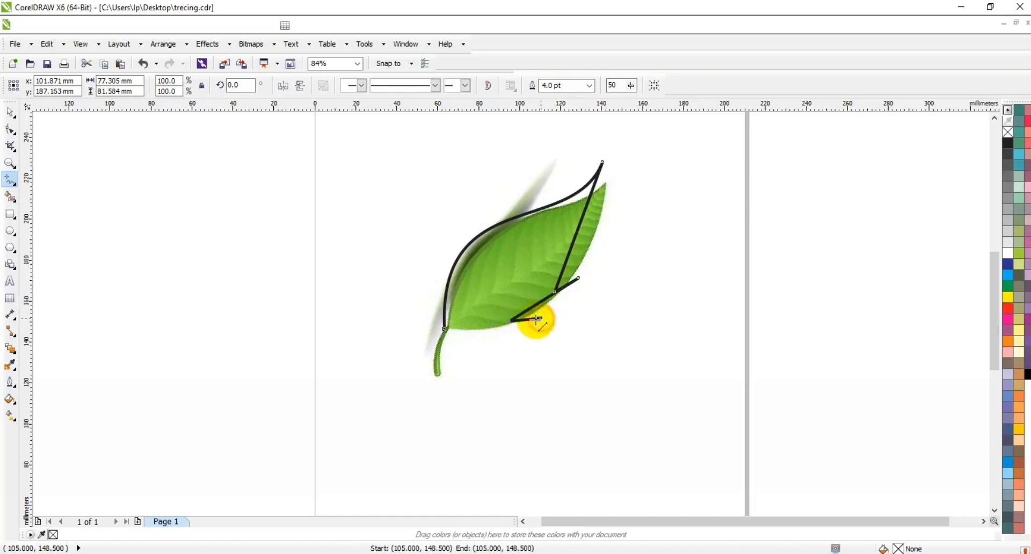
left_click(438, 379)
left_click(445, 328)
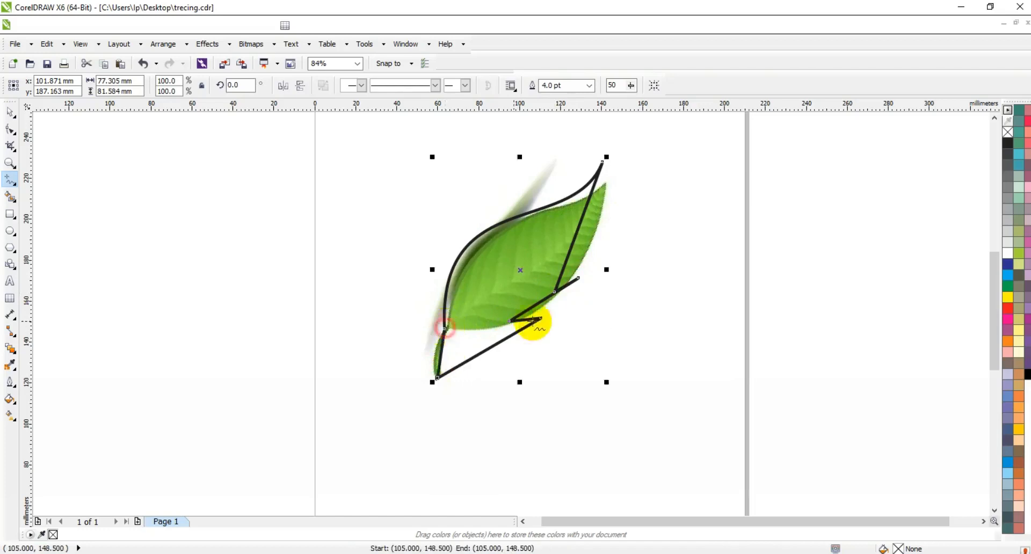
Step: Convert the outline's straight segments to curves and bend the one from the tip to the first notch along the leaf's edge
left_click(11, 130)
left_click_drag(380, 160, 691, 412)
left_click(184, 86)
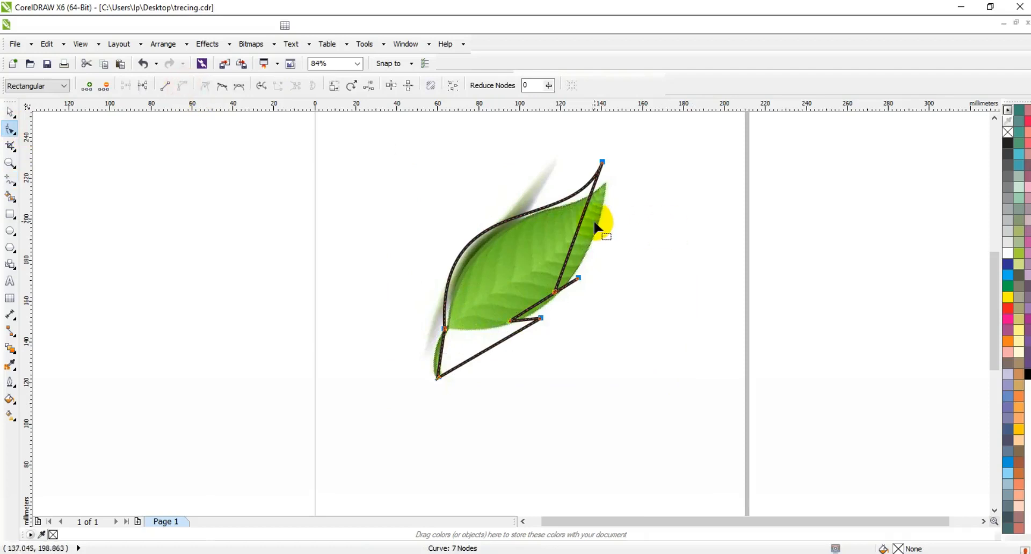
left_click_drag(580, 232, 600, 230)
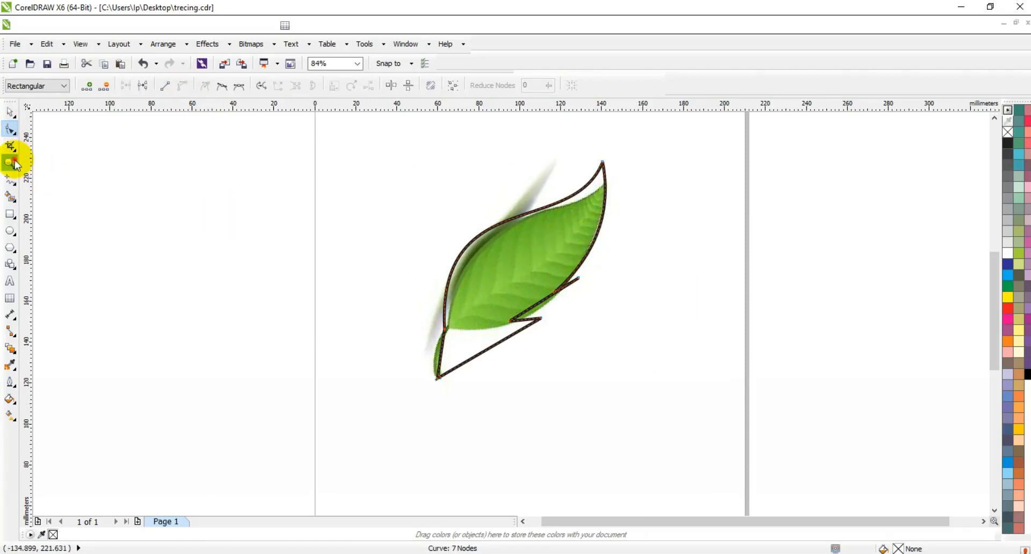
Step: Bend the outline segment between the two notches outward so it follows the leaf's lower edge
left_click(11, 162)
left_click_drag(375, 193, 593, 357)
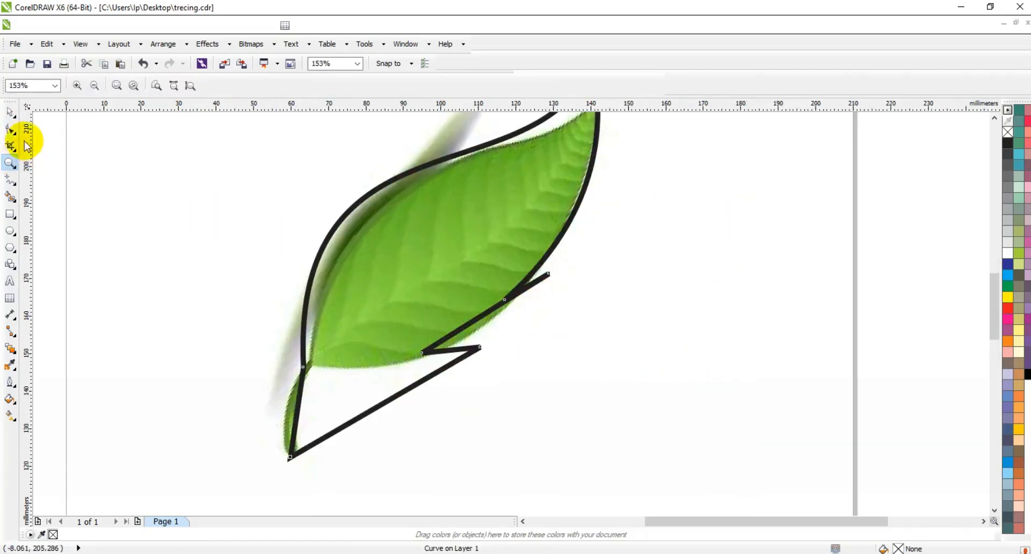
left_click(10, 129)
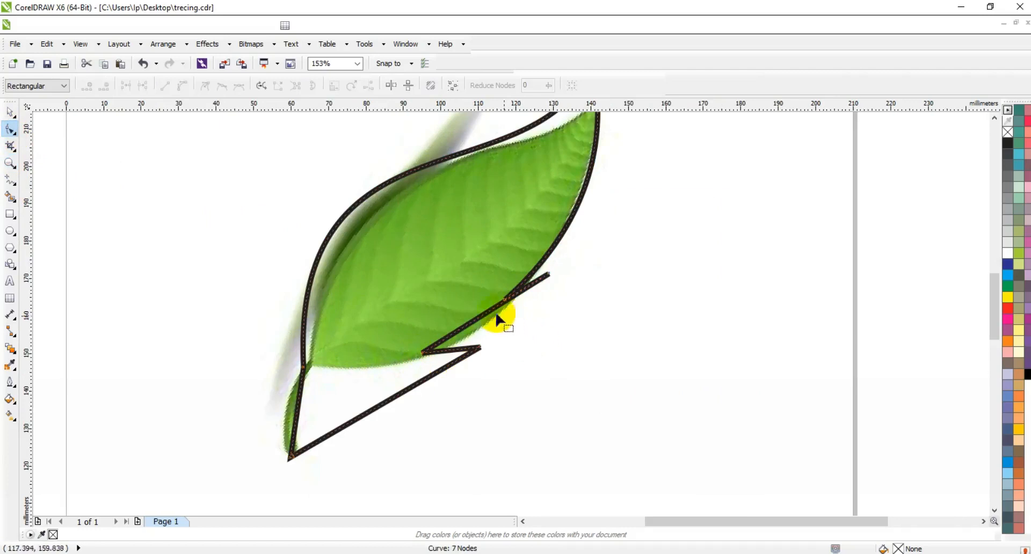
left_click_drag(484, 315, 491, 332)
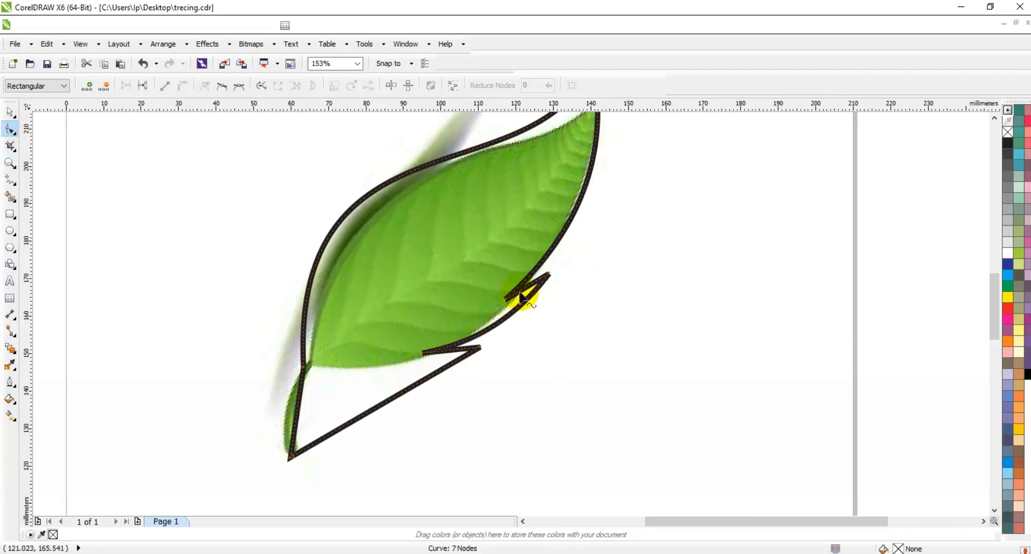
left_click_drag(524, 293, 525, 295)
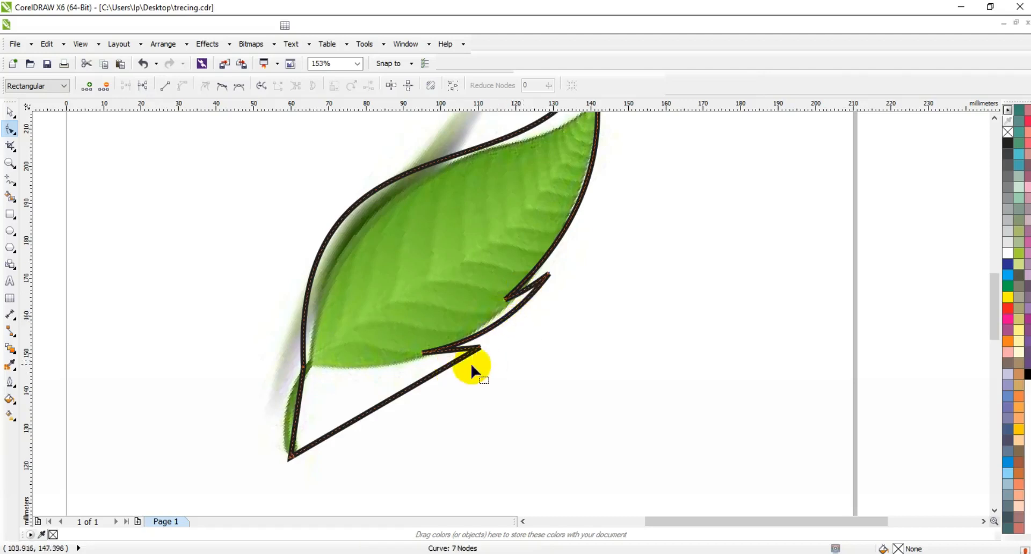
Step: Shape the long segment from the lower notch to the stem's end into an S curve beneath the leaf
left_click(490, 367)
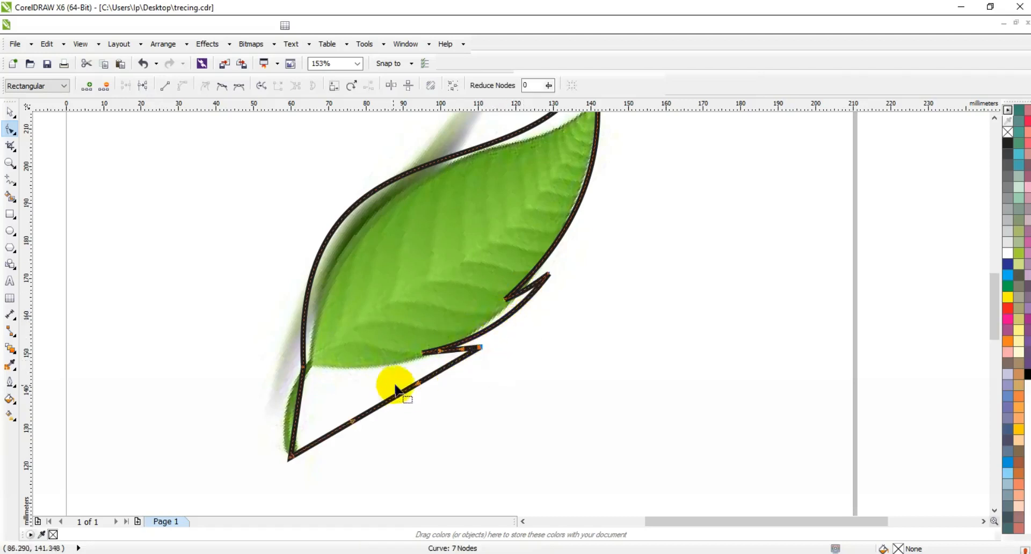
left_click_drag(353, 421, 329, 361)
left_click_drag(420, 382, 394, 393)
left_click_drag(452, 350, 446, 353)
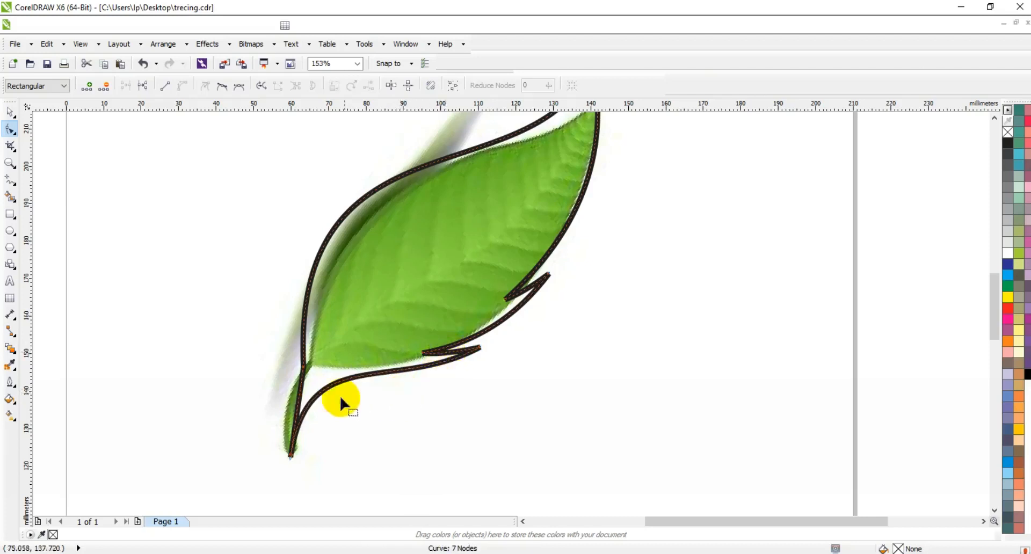
Step: Bend the short segment between the stem base and the stem's end outward along the stem's outer side
mouse_move(299, 398)
left_mouse_down()
mouse_move(286, 401)
mouse_move(307, 404)
left_mouse_up()
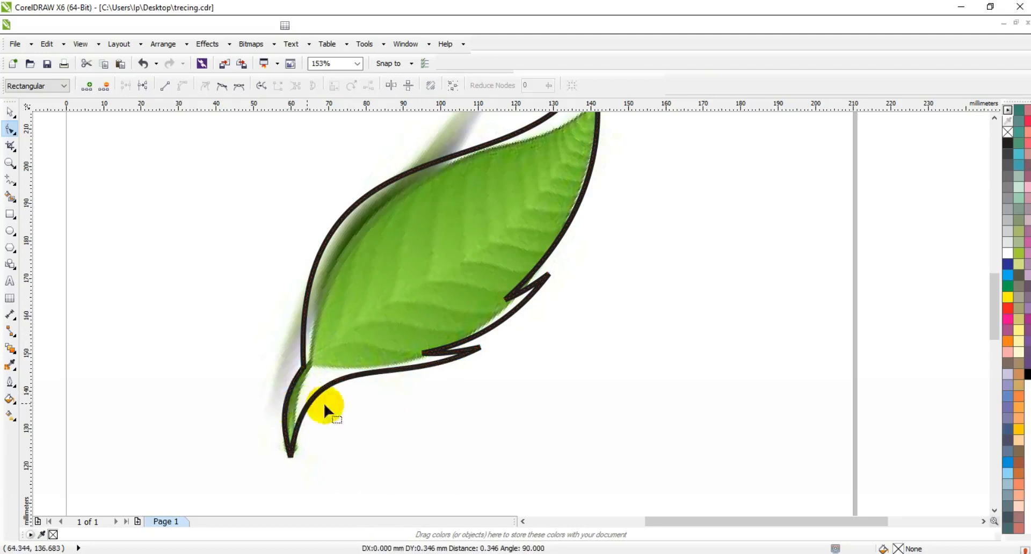
left_click(480, 348)
left_click_drag(391, 393, 334, 382)
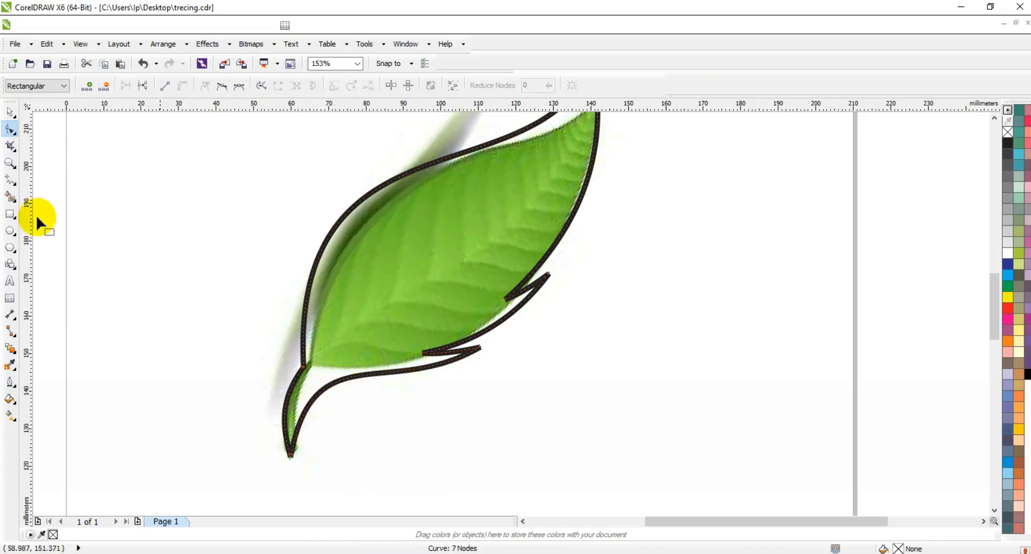
left_click(9, 163)
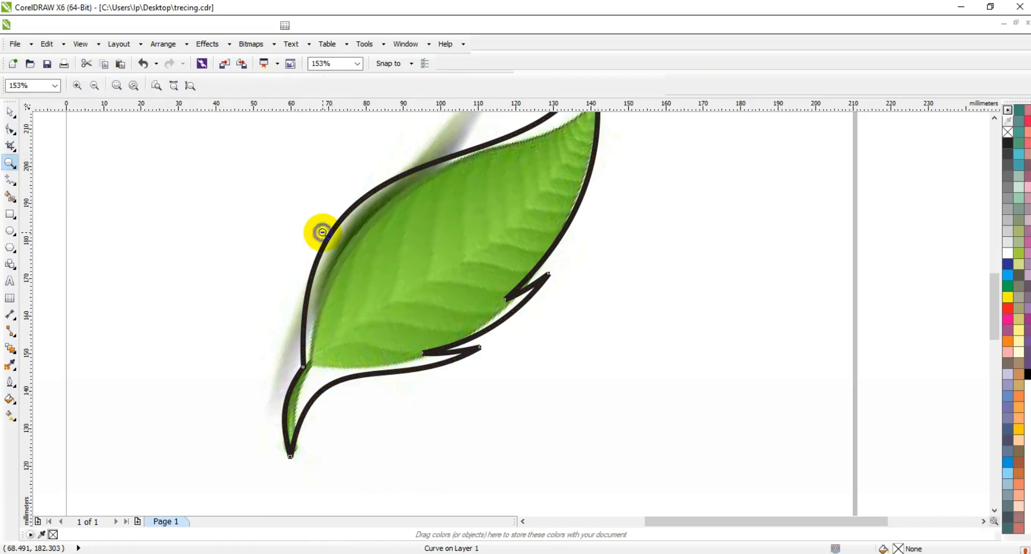
right_click(323, 232)
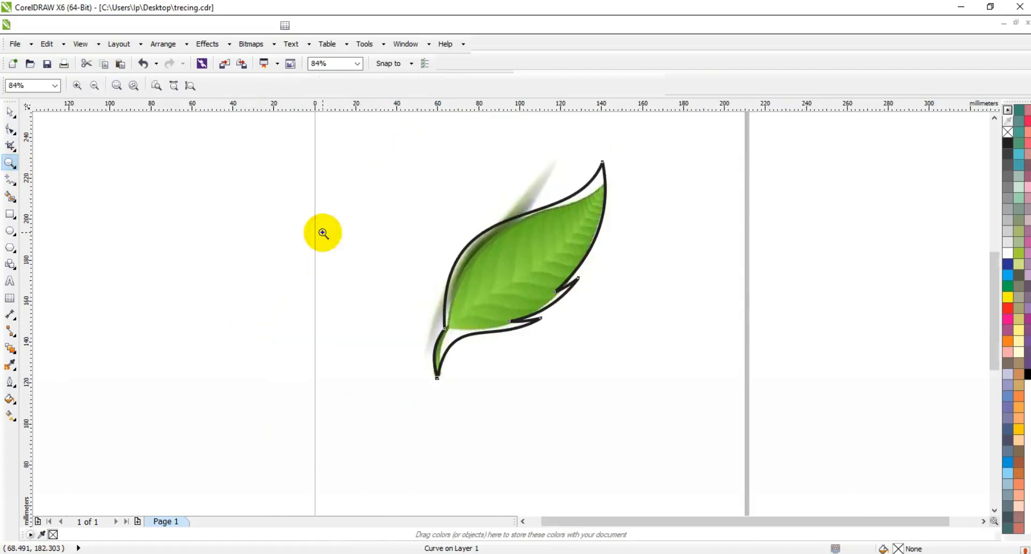
left_click(10, 130)
left_click_drag(414, 357, 447, 393)
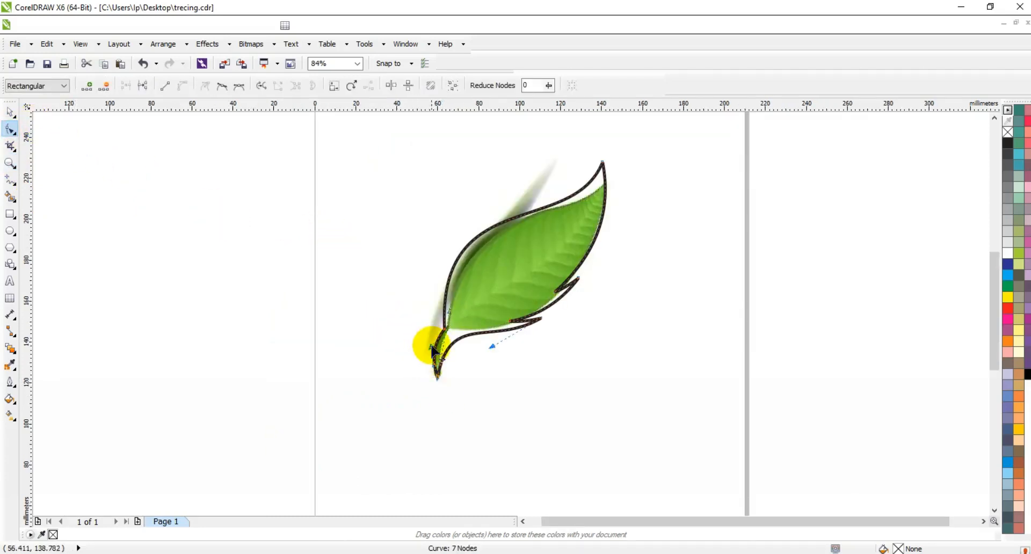
left_click_drag(432, 346, 434, 343)
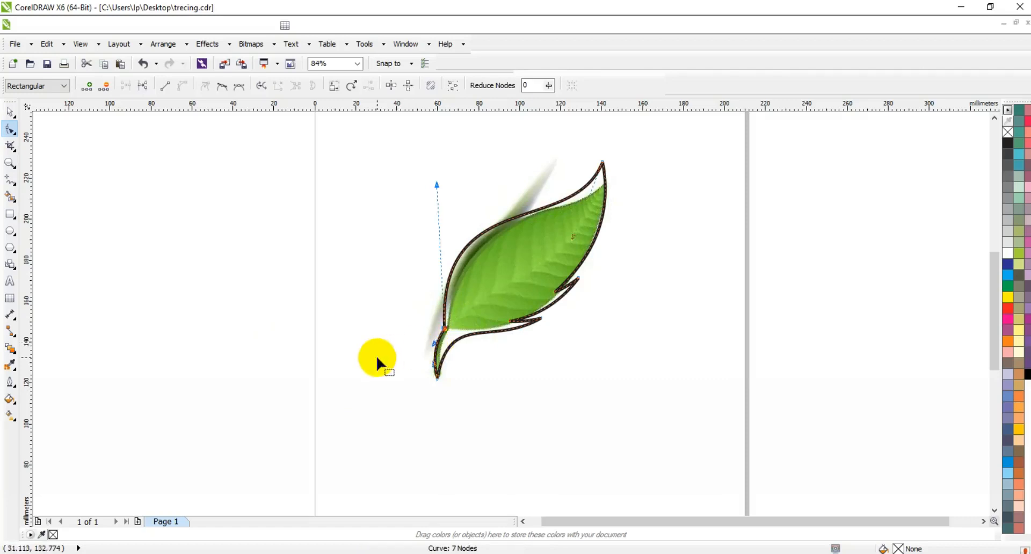
Step: Move the leaf bitmap off the traced outline to the empty area beside the page
left_click(9, 164)
left_click_drag(388, 153, 724, 411)
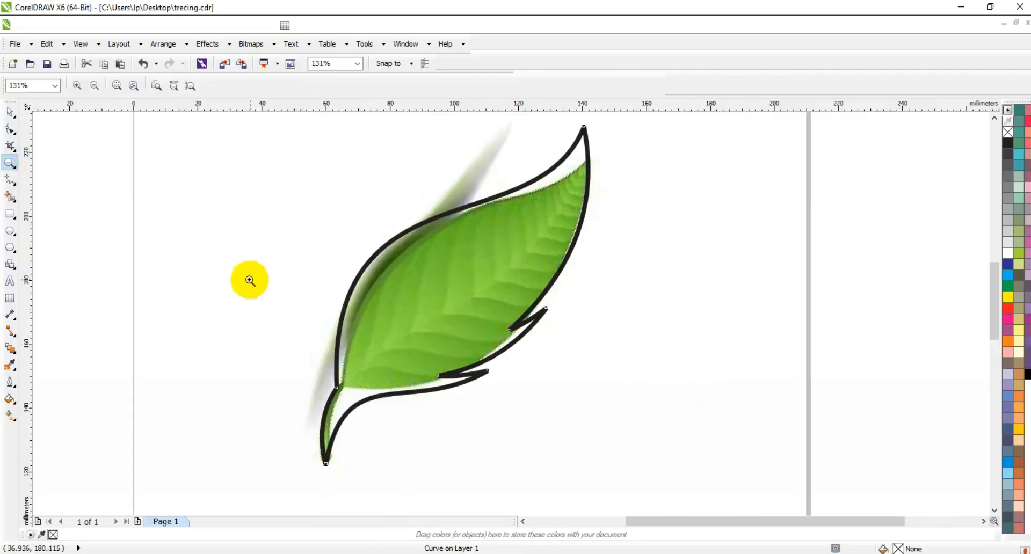
left_click(10, 112)
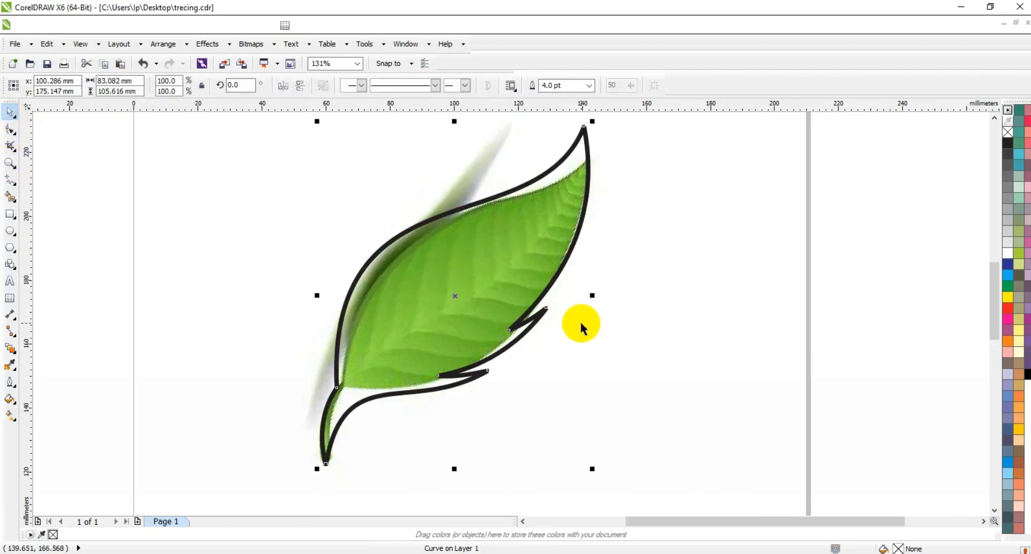
key("F3")
left_click_drag(534, 221, 727, 243)
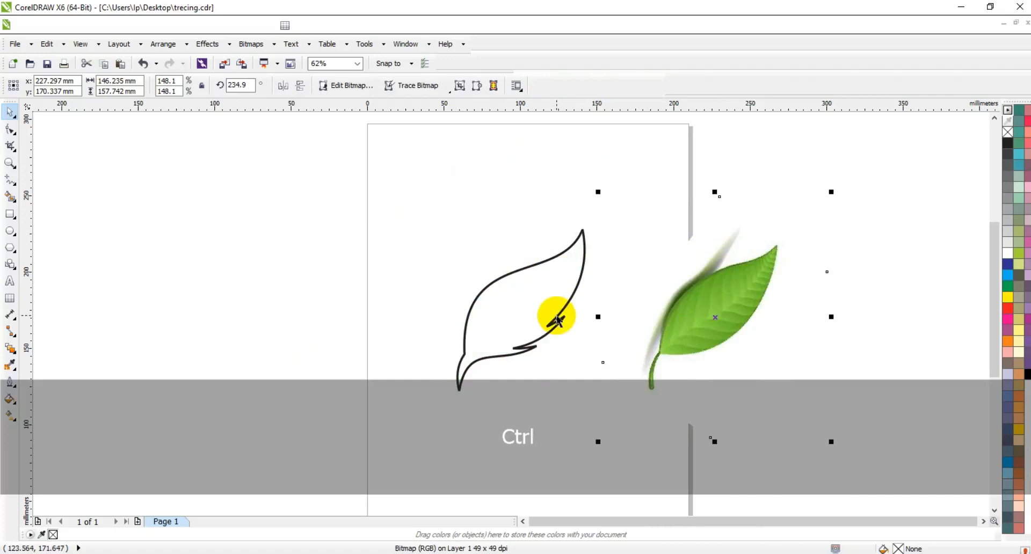
left_click(557, 317)
left_click_drag(688, 320, 752, 324)
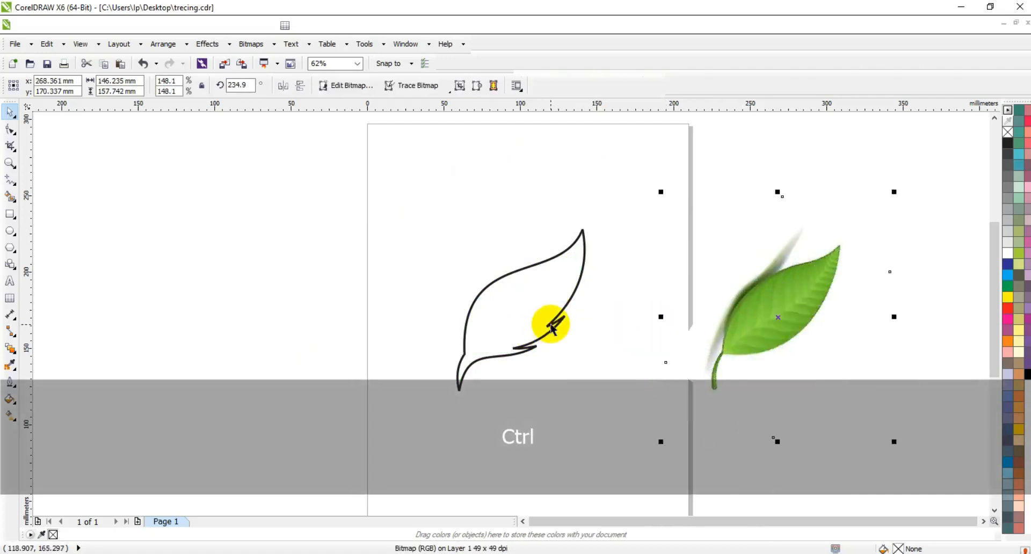
Step: Draw an open zigzag of straight 4.0 pt segments inside the leaf outline, starting just above its upper edge and ending near the lower notches
left_click(552, 325)
left_click(10, 163)
left_click_drag(422, 232, 695, 418)
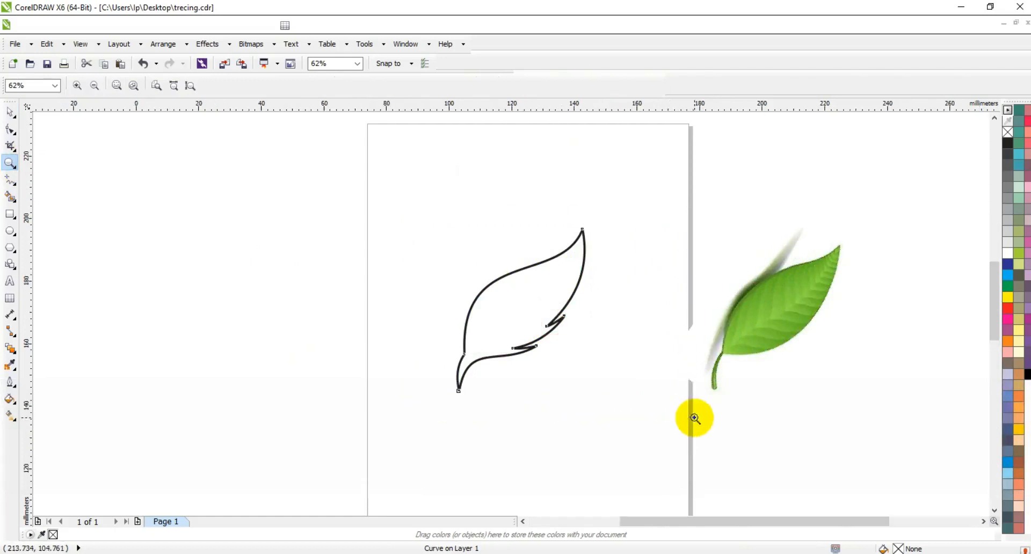
left_click(10, 180)
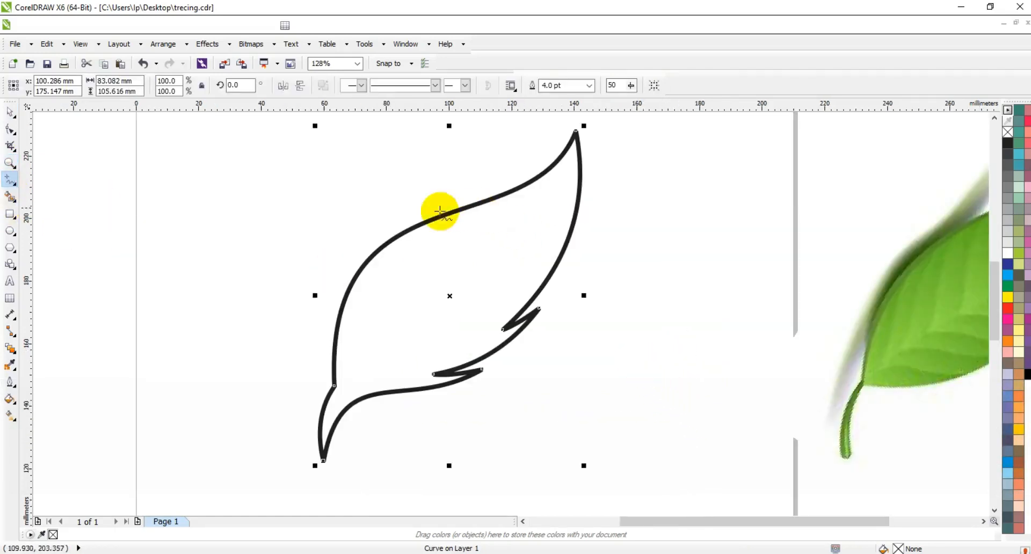
left_click(399, 222)
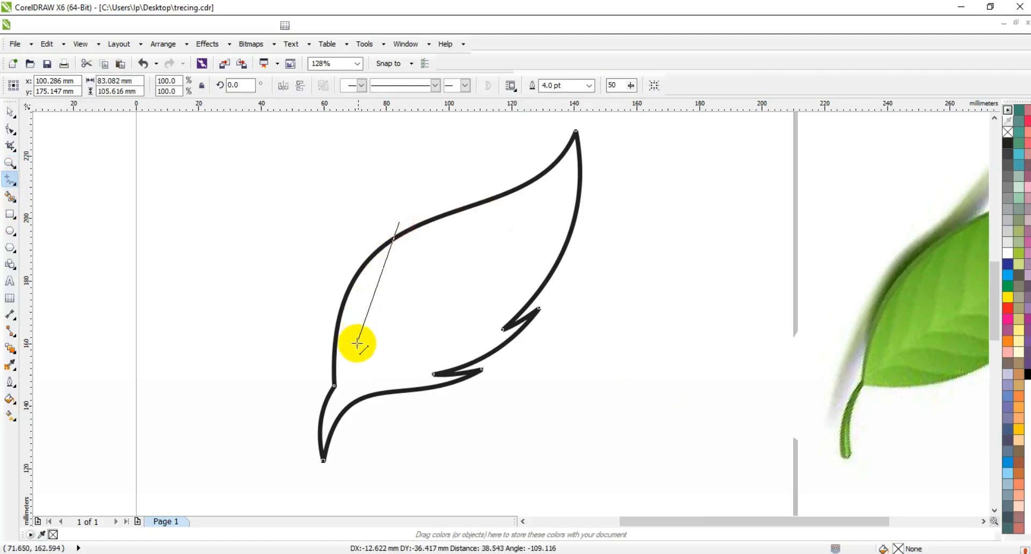
left_click(356, 362)
left_click(355, 361)
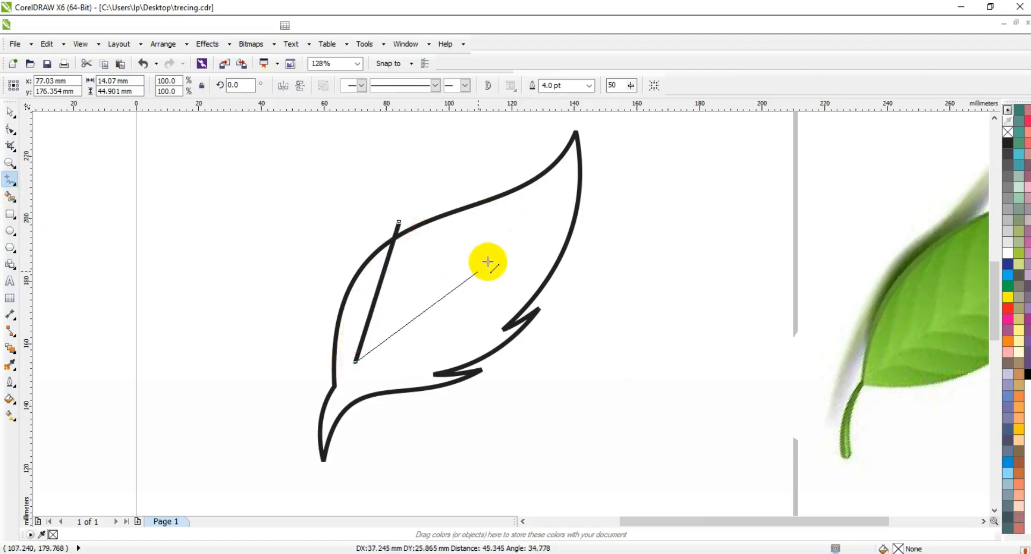
double_click(511, 236)
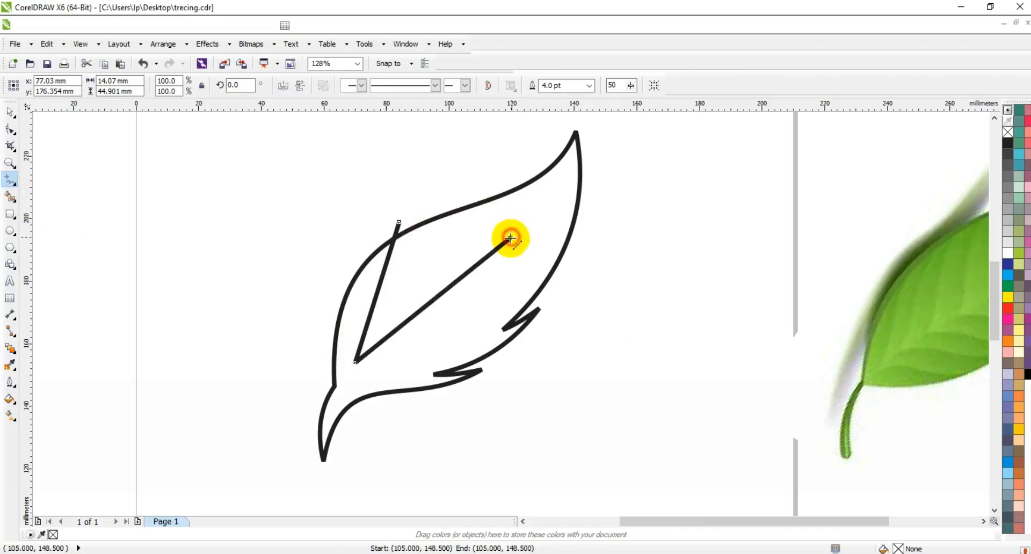
left_click(363, 375)
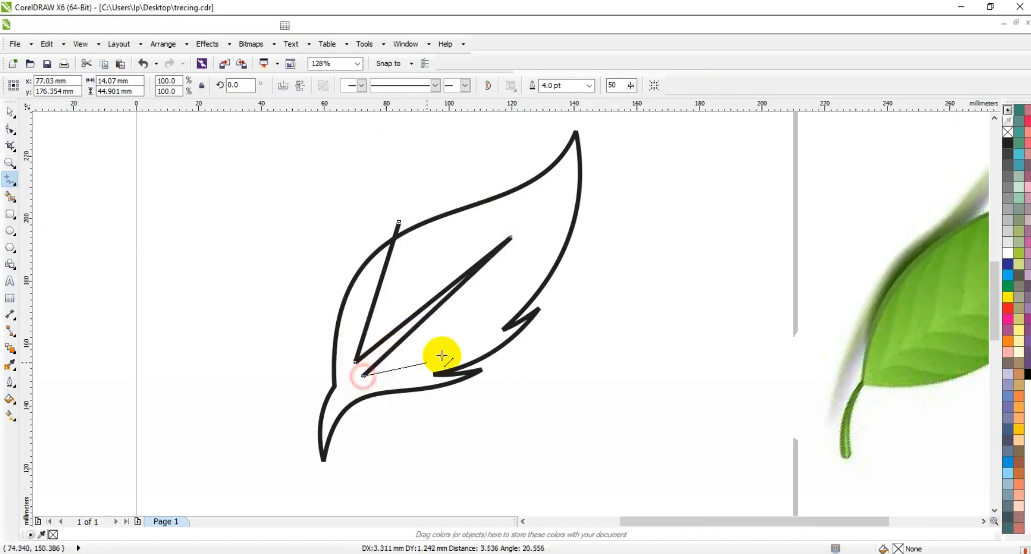
left_click(493, 339)
left_click(455, 338)
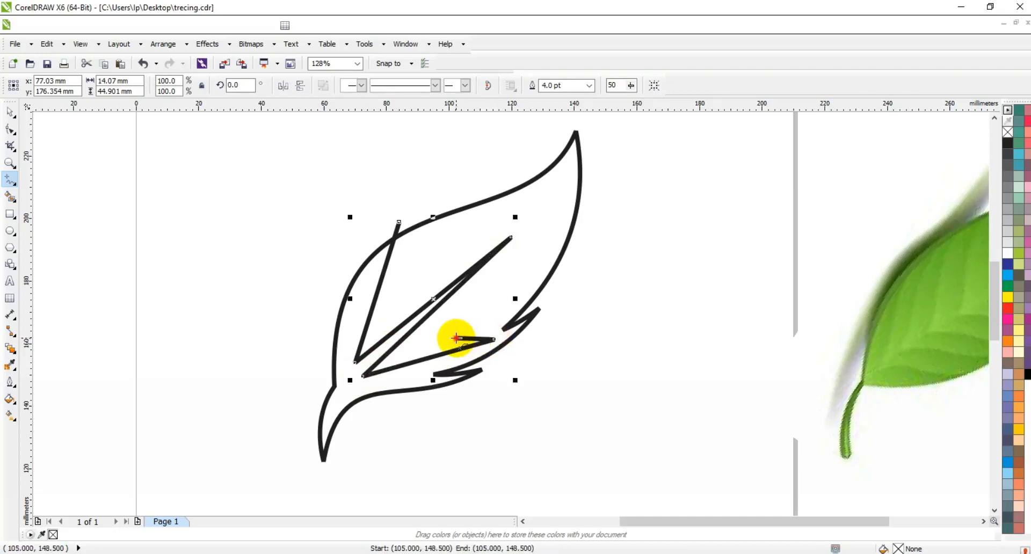
Step: Close the inner zigzag through a corner near the leaf tip and convert all its segments to curves
left_click(573, 157)
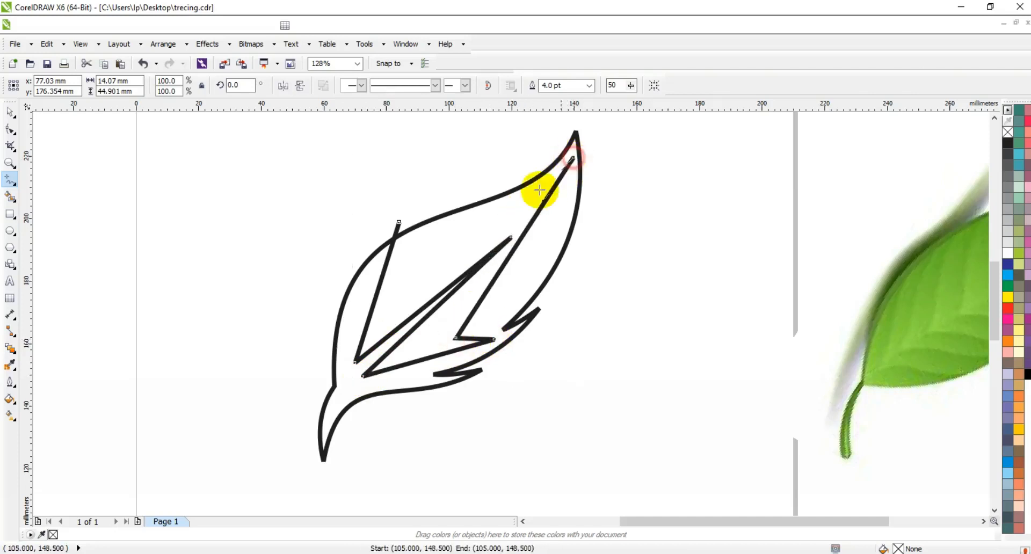
left_click(399, 222)
left_click(11, 127)
mouse_move(240, 139)
left_mouse_down()
mouse_move(442, 314)
mouse_move(624, 389)
left_mouse_up()
left_click(182, 86)
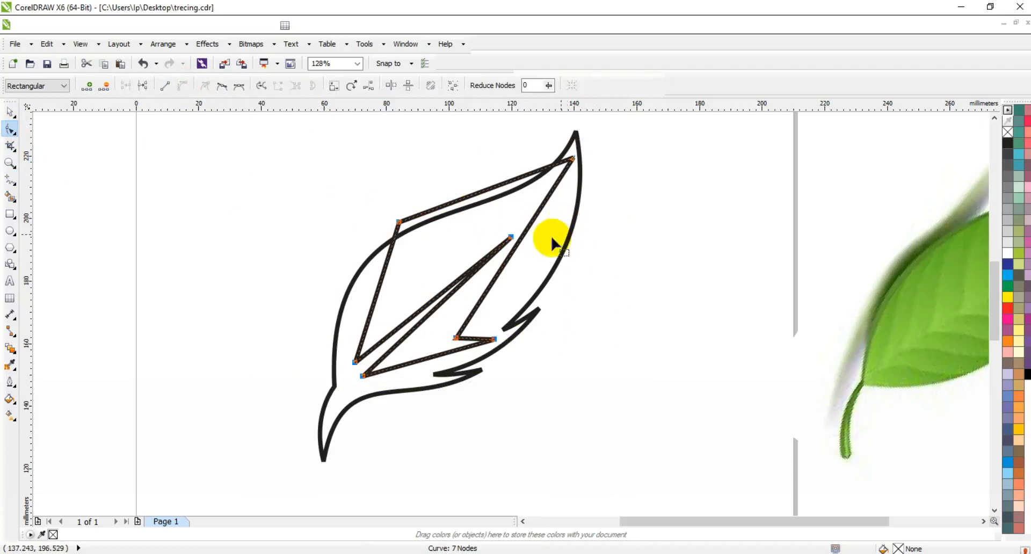
Step: Bend the inner shape's outer edge parallel to the leaf outline, and curve its lower notch edges and both sides of the central vein
left_click_drag(520, 242, 536, 271)
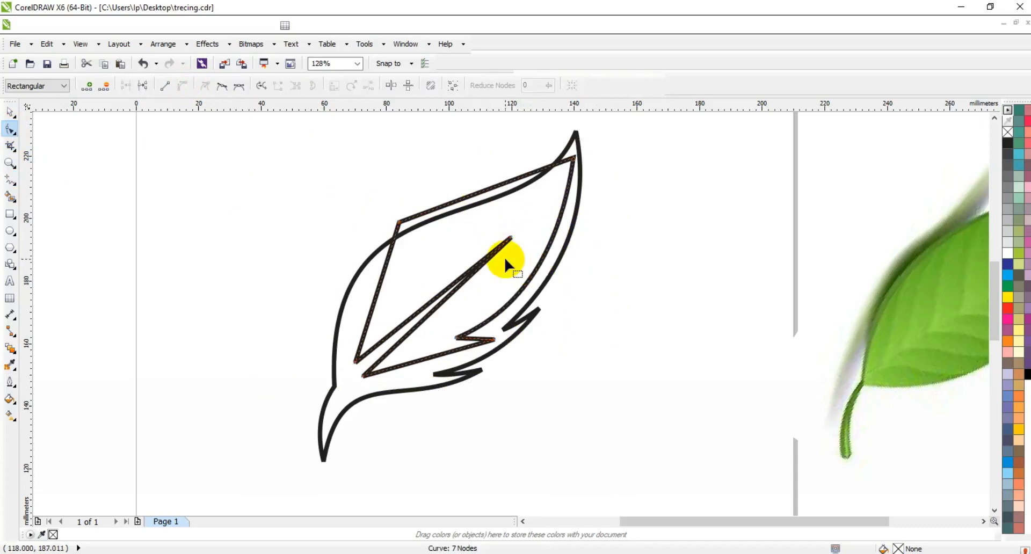
left_click(492, 339)
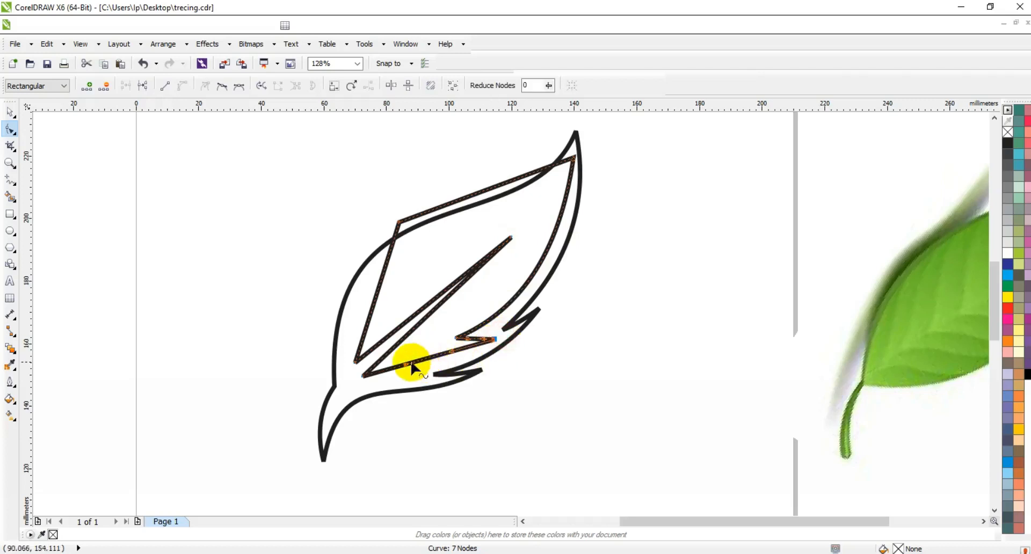
left_click_drag(407, 365, 473, 343)
left_click_drag(399, 359, 477, 297)
left_click(355, 360)
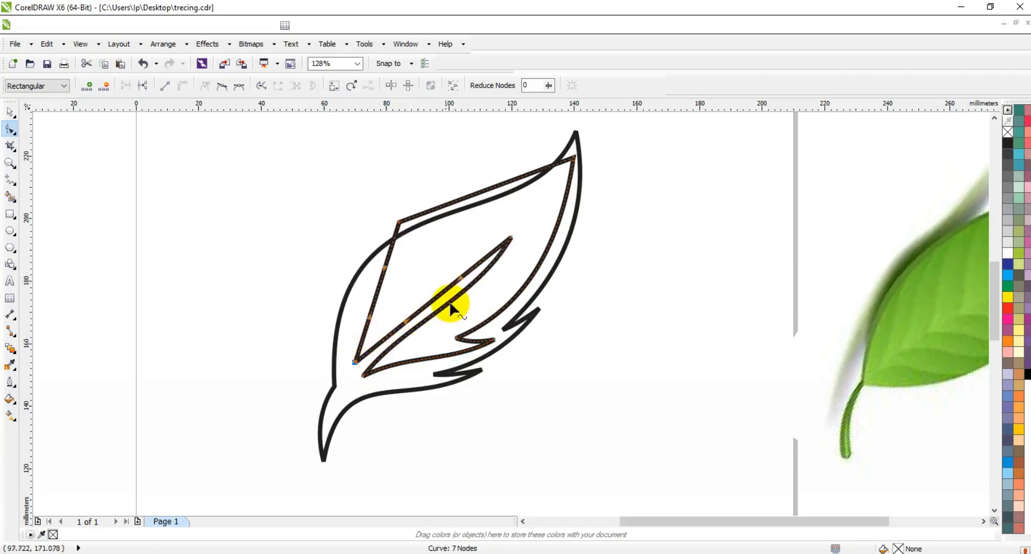
left_click_drag(462, 282, 400, 323)
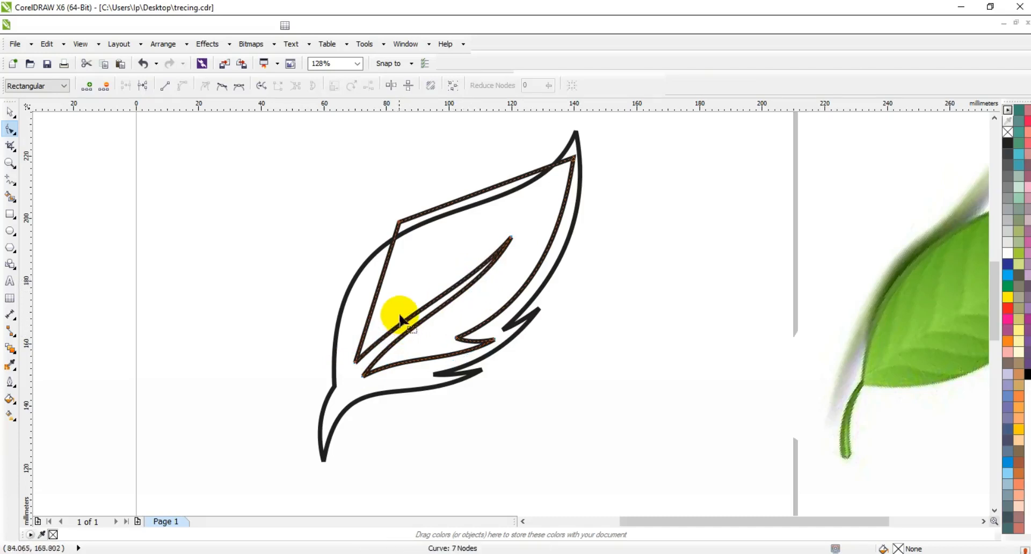
Step: Curve the inner shape's stem-side and upper edges to follow the leaf outline, and refine the bend of the central vein
left_click_drag(306, 320, 371, 379)
left_click_drag(372, 301, 349, 295)
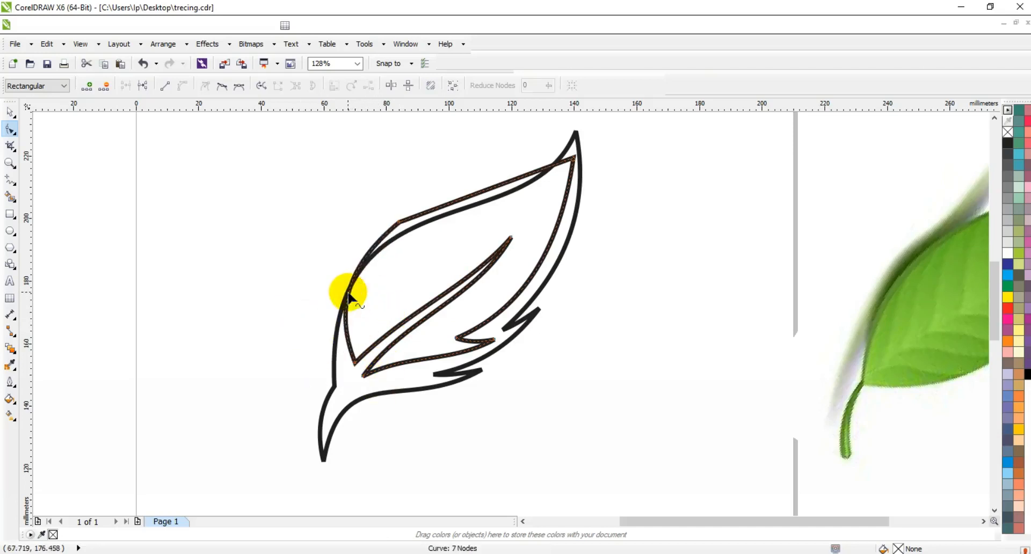
left_click_drag(398, 221, 404, 222)
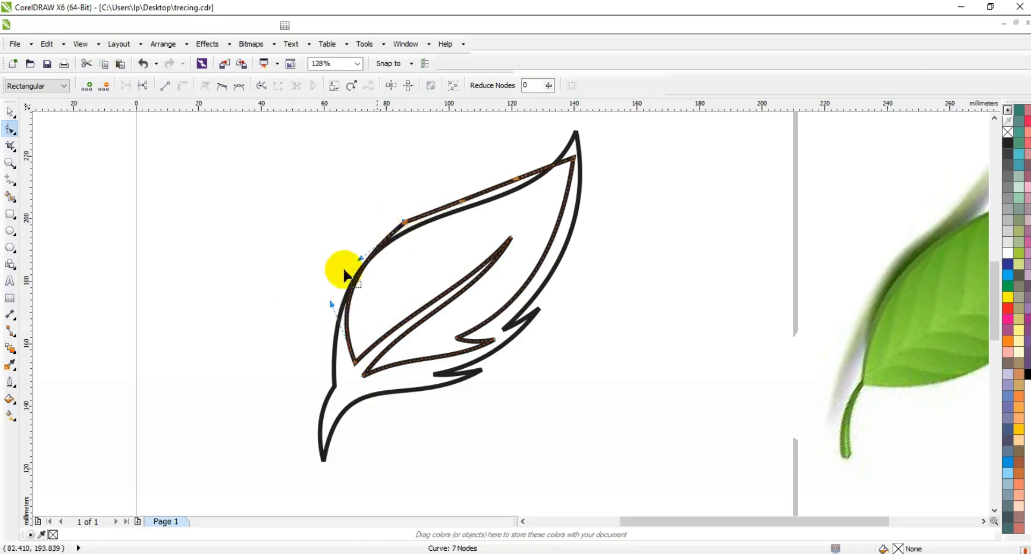
left_click_drag(332, 308, 333, 298)
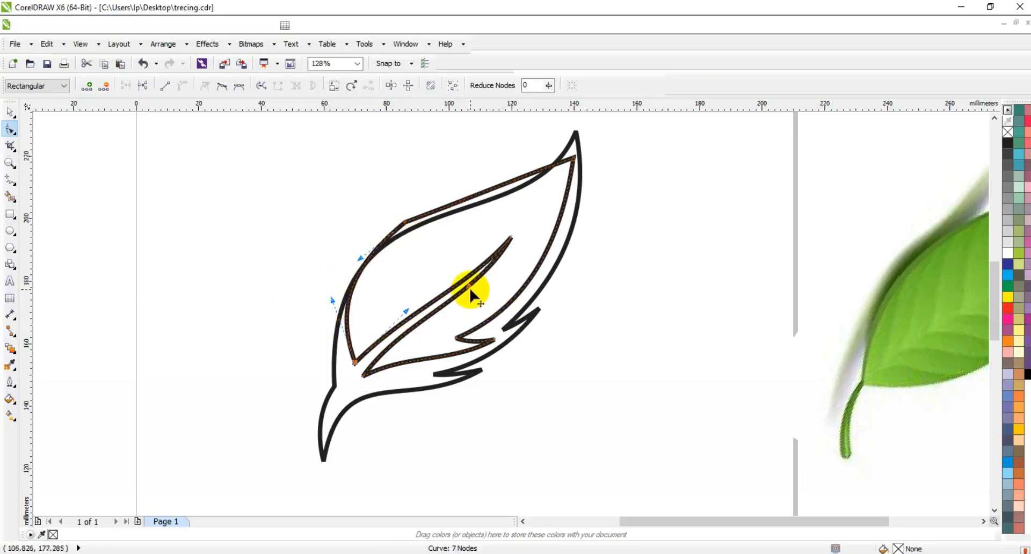
left_click_drag(467, 288, 459, 295)
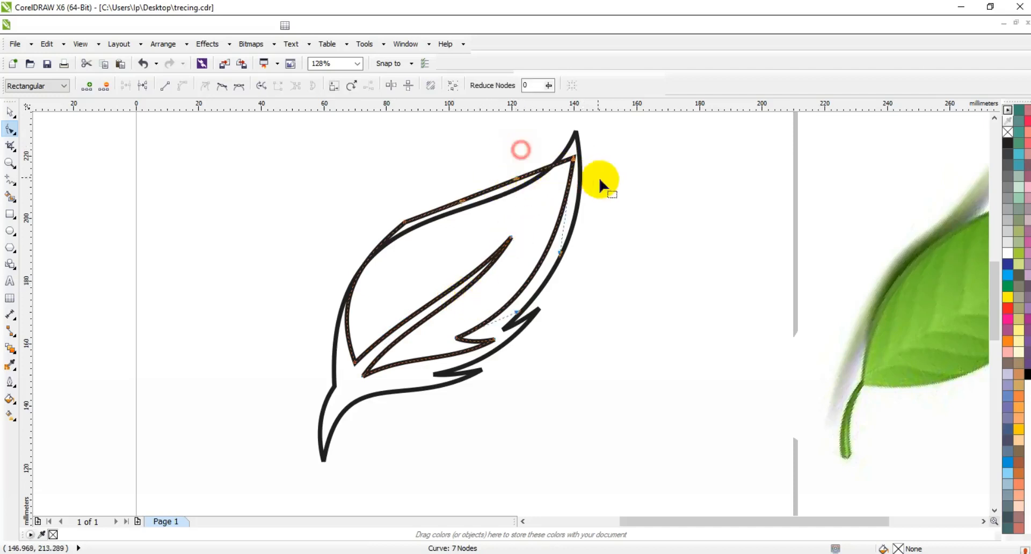
left_click_drag(518, 183, 513, 206)
Step: Create a blue-grey shape from the area enclosed by the inner line and leaf outline with Smart Fill, and delete the original inner line
left_click(11, 197)
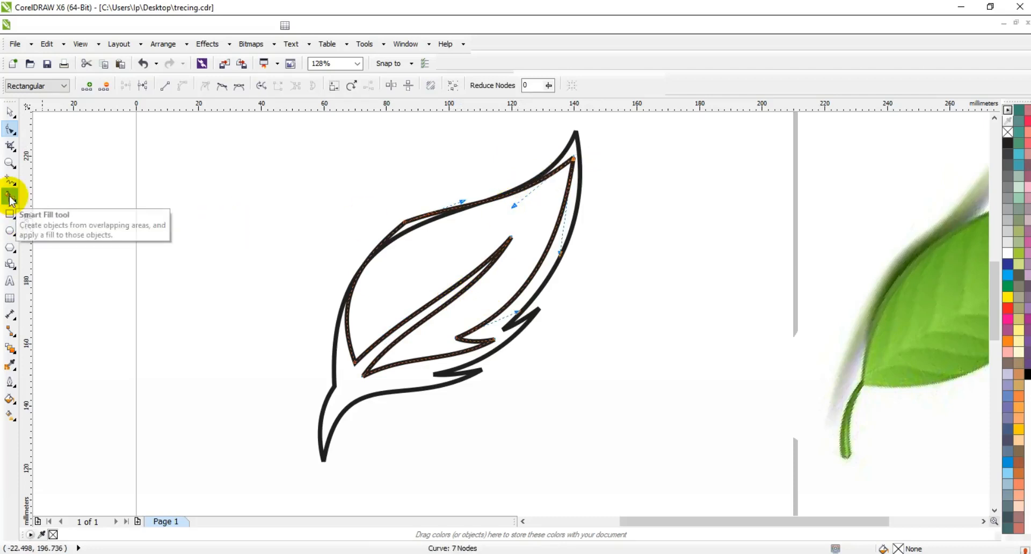
left_click(471, 246)
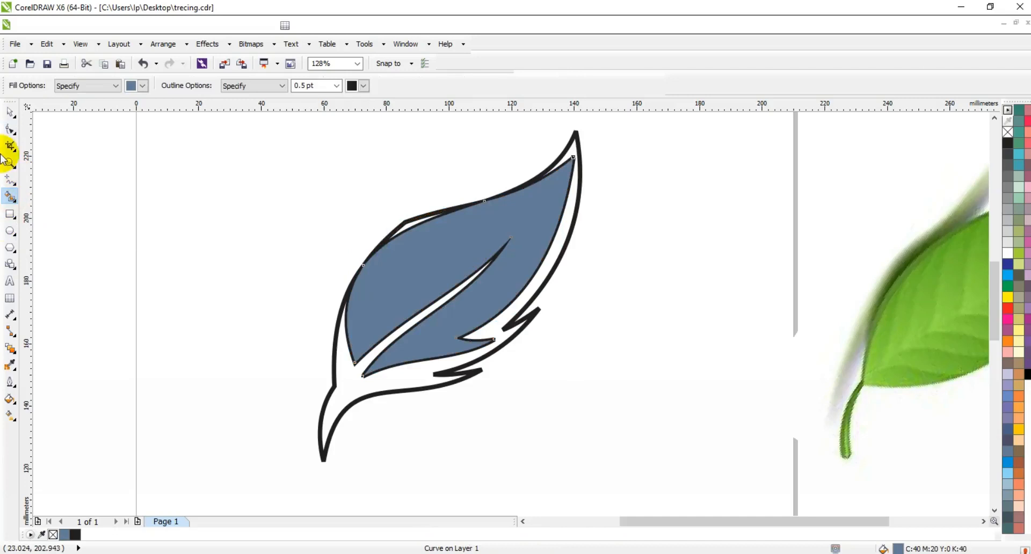
left_click(10, 114)
left_click(150, 172)
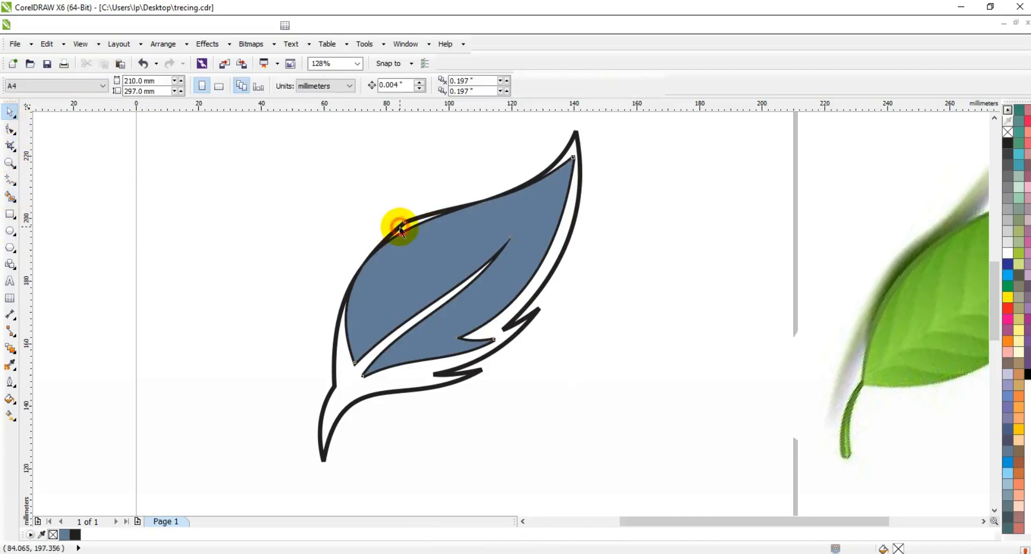
left_click(400, 230)
key("Delete")
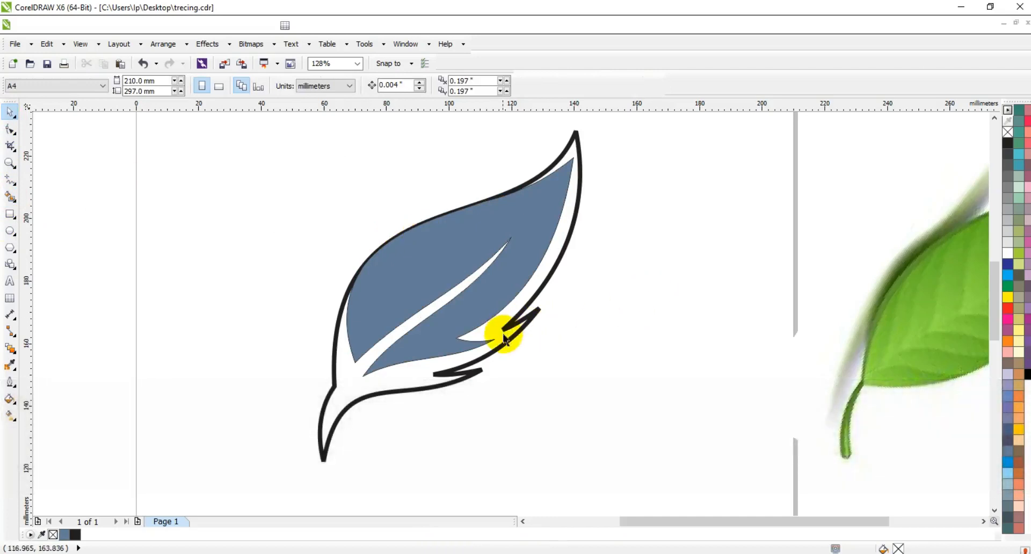
Step: Fill the outer leaf shape with dark purple C89 M100 Y9 K47 and remove its outline
left_click(538, 298)
left_click(86, 534)
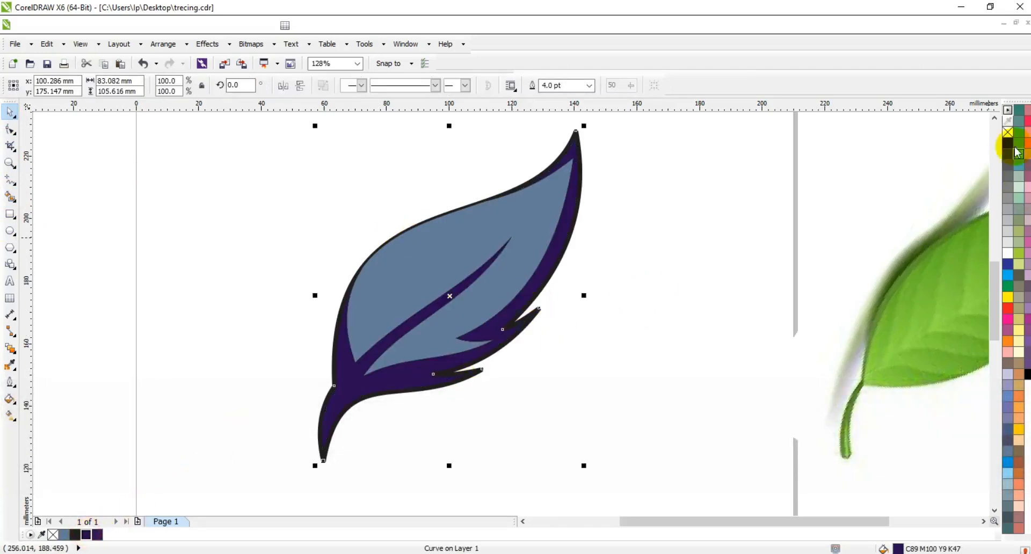
right_click(1007, 132)
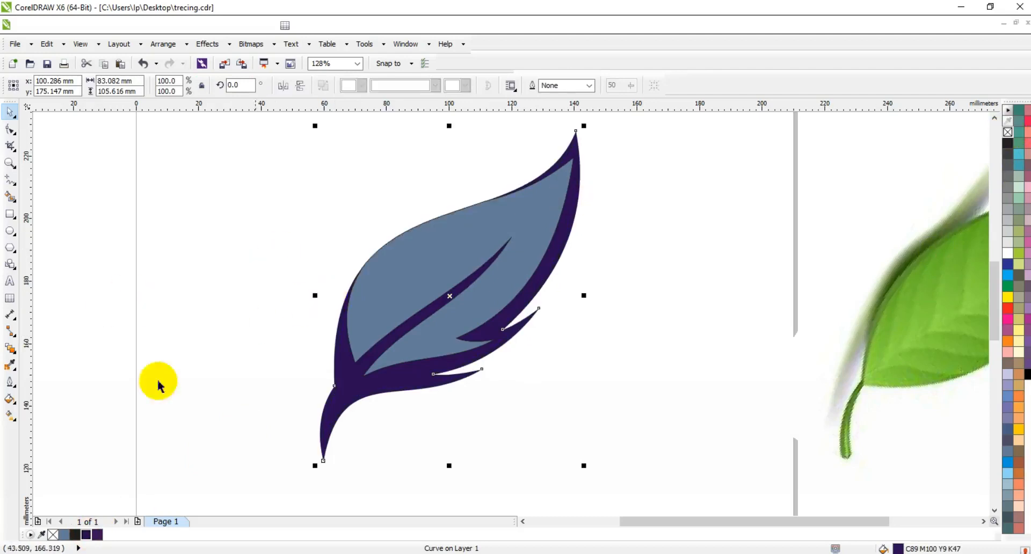
Step: Apply a linear fountain fill to the outer leaf, from dark purple at the lower notch to magenta diagonally beyond the leaf tip's side
left_click(10, 406)
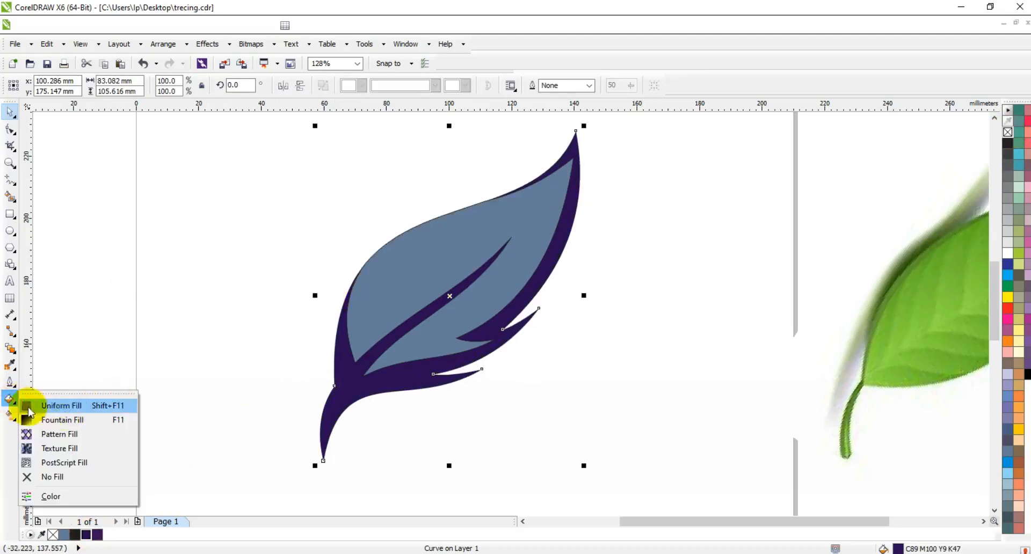
left_click(10, 415)
left_click(48, 419)
left_click_drag(444, 371, 653, 202)
left_click_drag(97, 534, 653, 202)
left_click_drag(443, 370, 434, 376)
left_click_drag(653, 202, 613, 218)
left_click_drag(1027, 319, 648, 167)
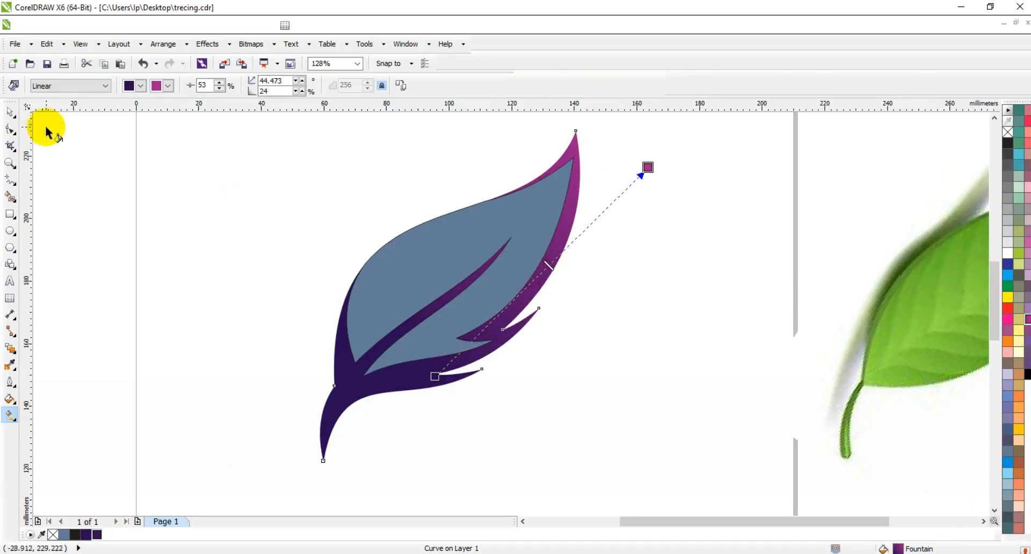
left_click(11, 111)
left_click(113, 183)
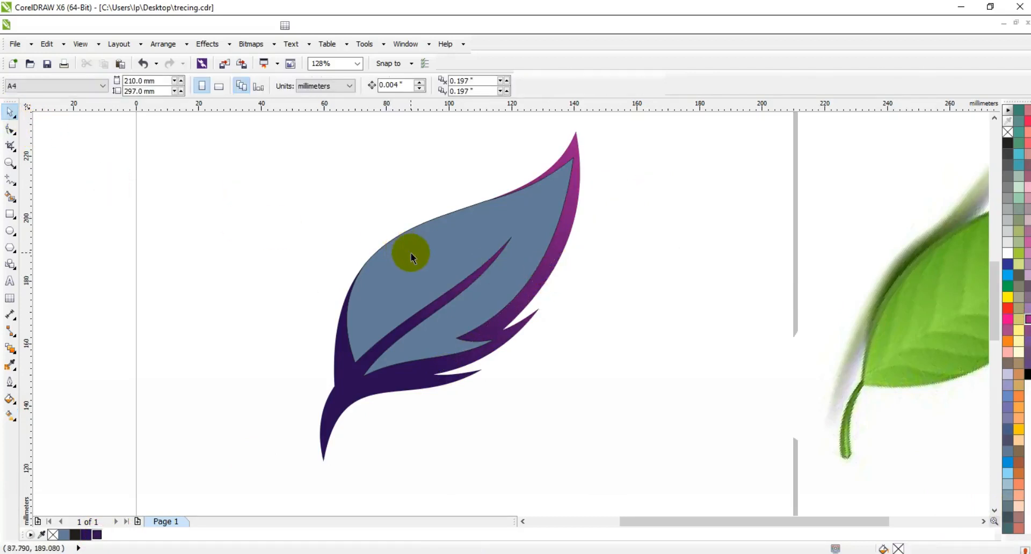
Step: Fill the inner leaf shape with orange, remove its outline, and tint the fill with red to C0 M79 Y100 K0
left_click(411, 252)
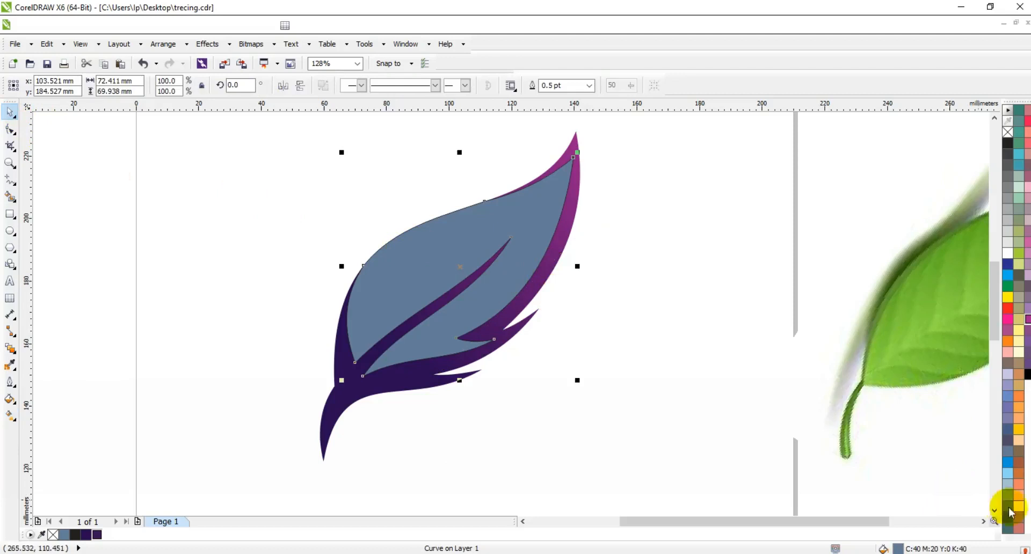
left_click(1009, 342)
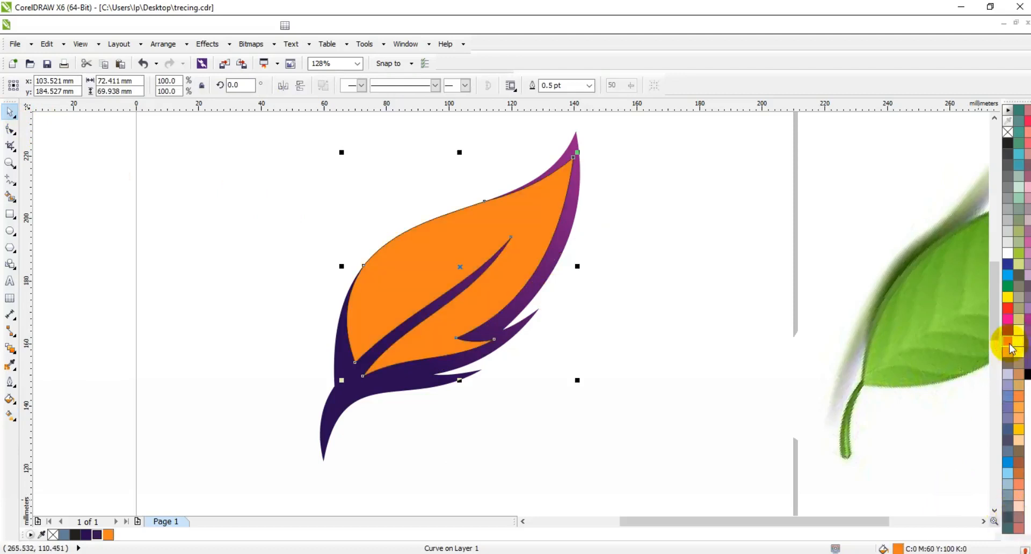
right_click(1007, 132)
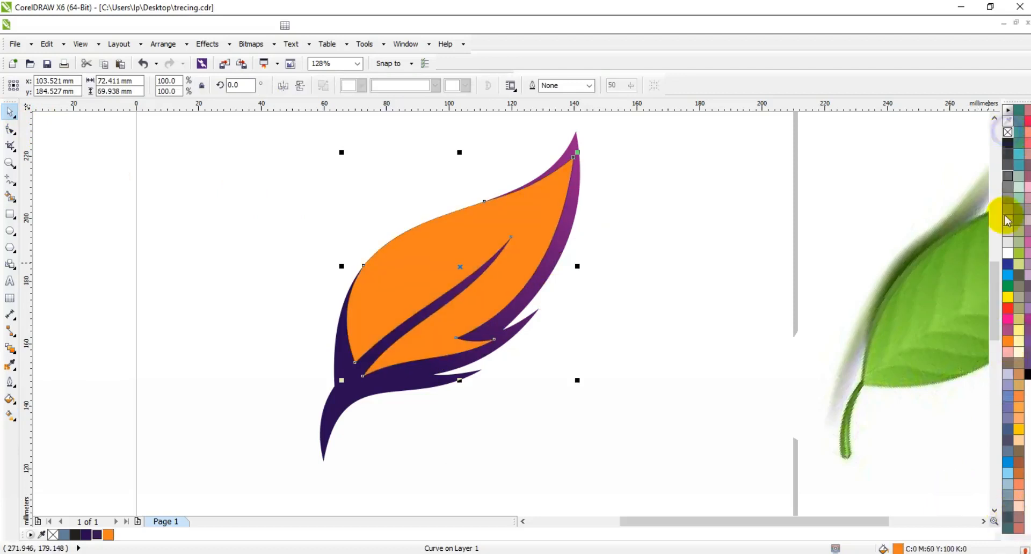
left_click(1008, 310, "ctrl")
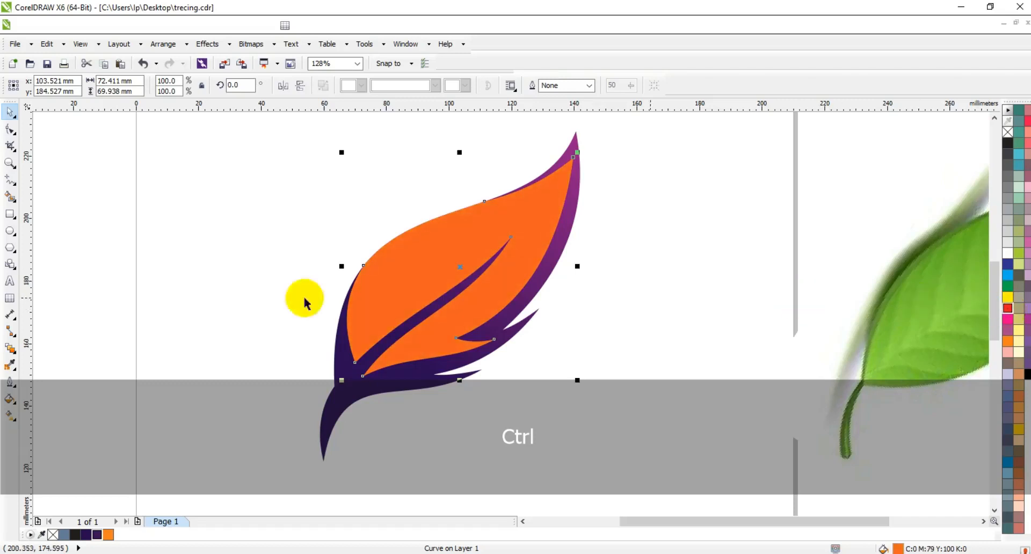
Step: Apply a vertical linear fountain fill to the inner leaf, from red-orange near the notch to golden yellow just above the upper edge
left_click(9, 412)
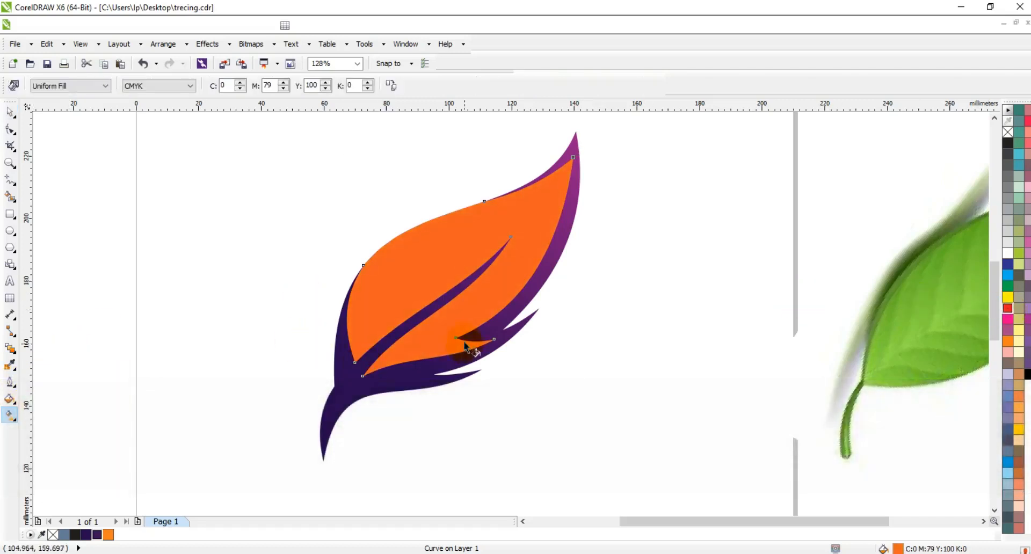
left_click_drag(464, 214, 464, 211)
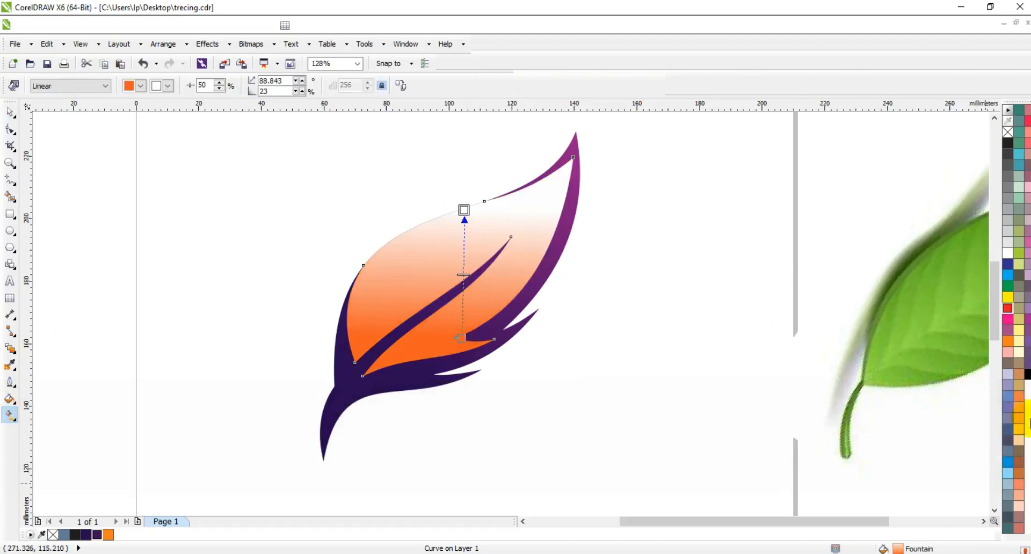
left_click_drag(1018, 429, 457, 182)
left_click_drag(459, 261, 460, 264)
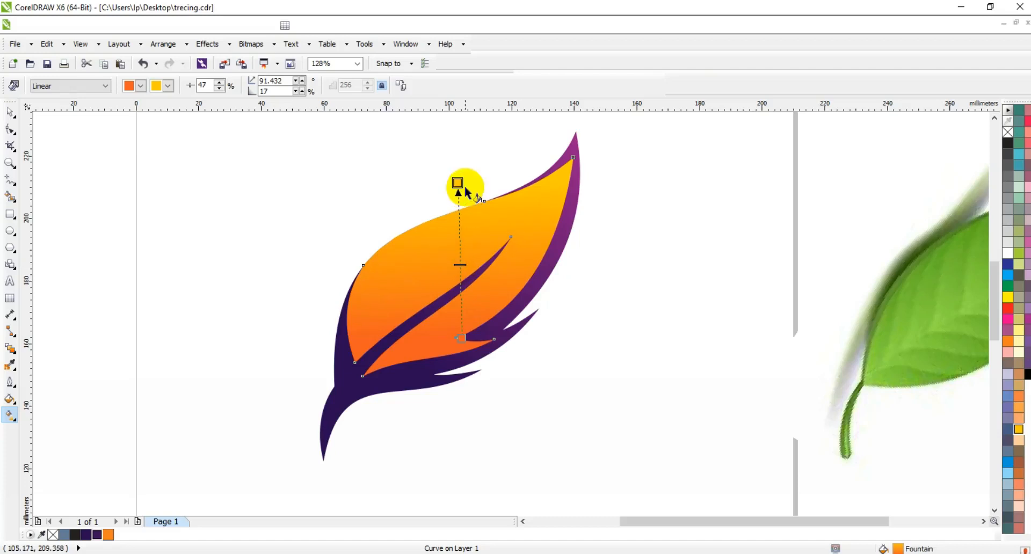
left_click(11, 114)
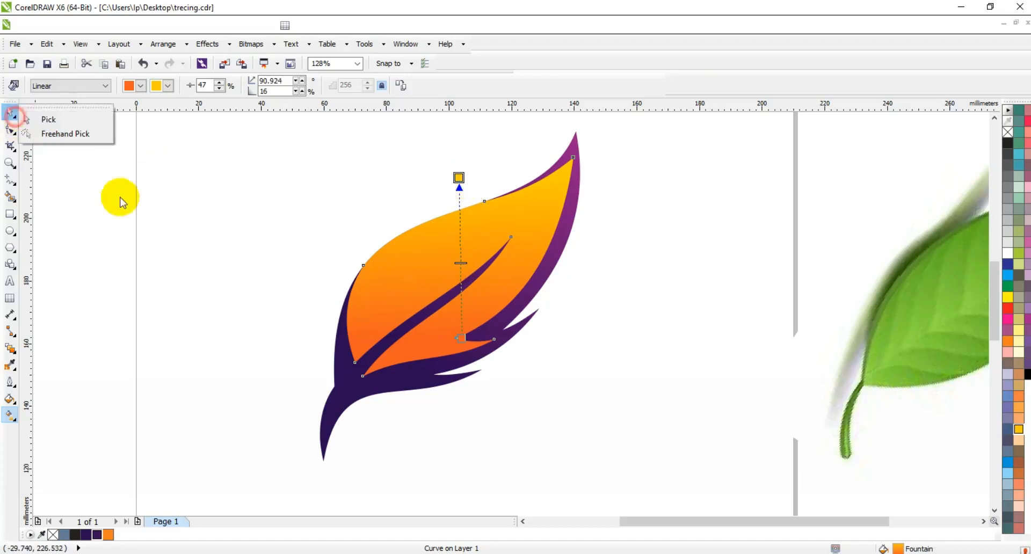
left_click(24, 115)
left_click(215, 253)
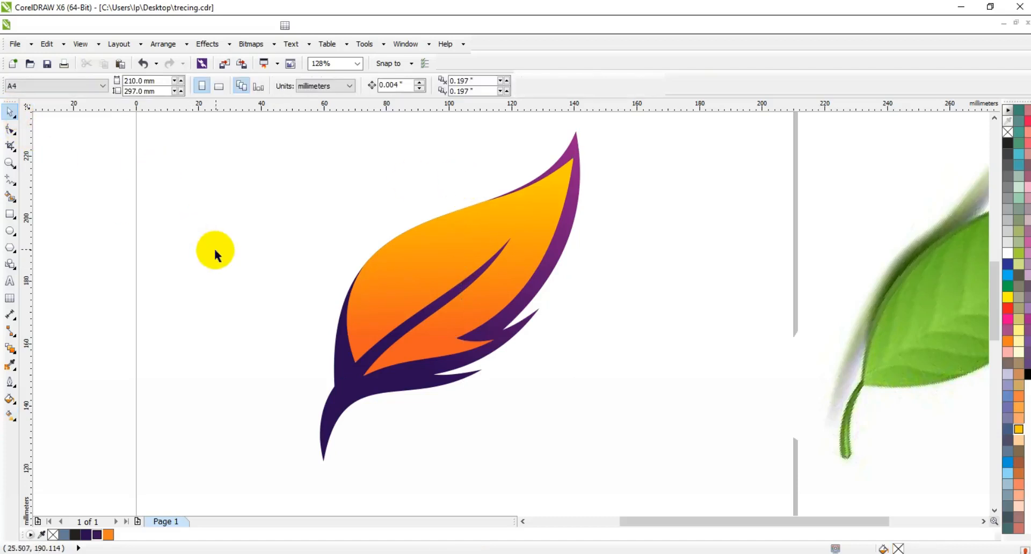
Step: Draw an open 1.5 pt zigzag of straight segments from the vein's base across the upper inner leaf, ending just outside near the tip
left_click(8, 182)
left_click(590, 86)
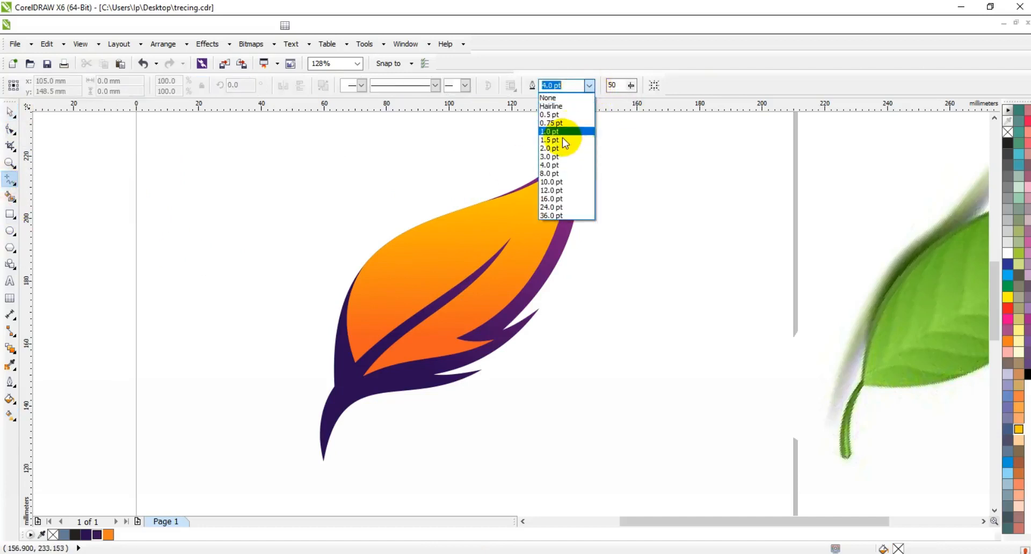
left_click(558, 138)
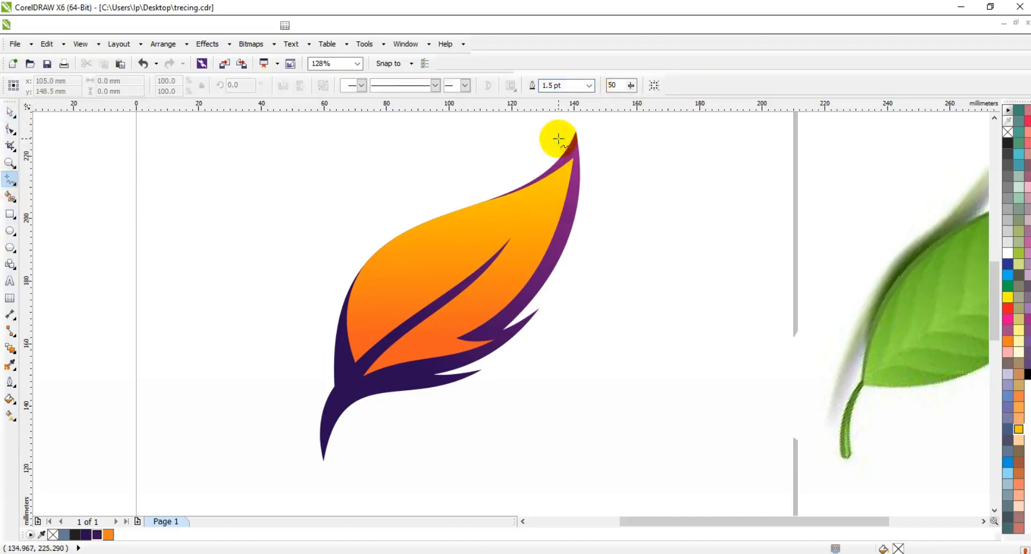
left_click(353, 362)
left_click(448, 224)
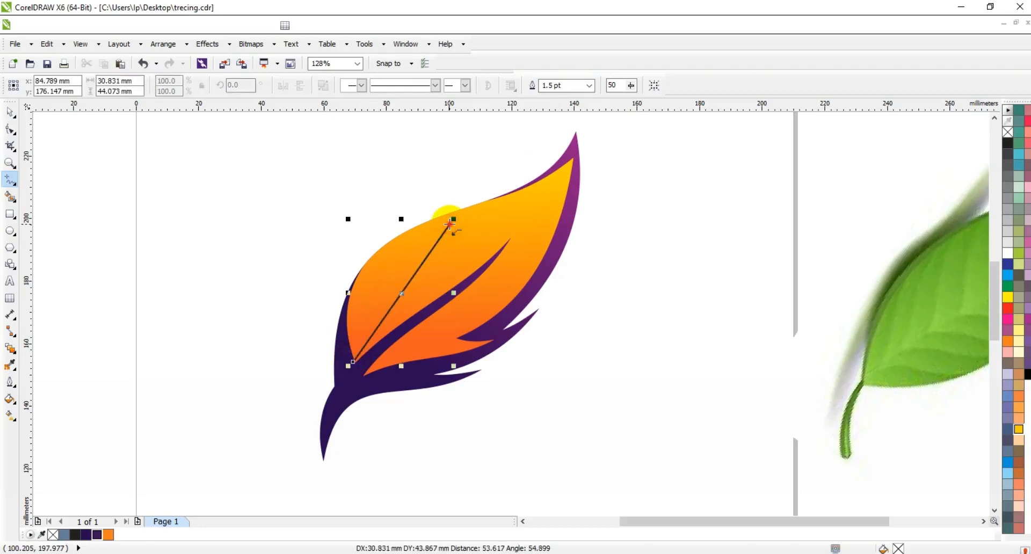
left_click(420, 284)
double_click(571, 164)
left_click(570, 164)
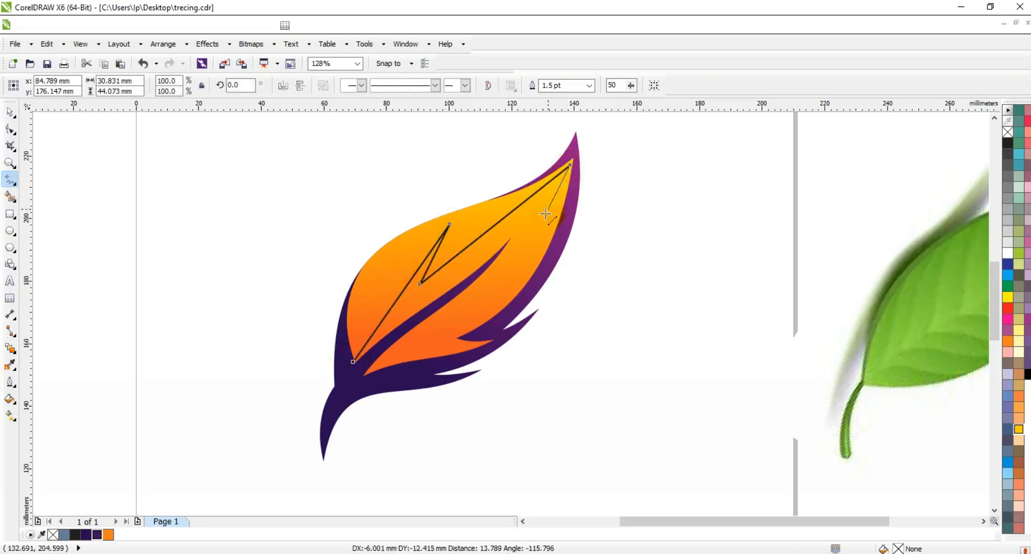
double_click(524, 252)
left_click(589, 161)
Step: Convert the thin zigzag's segments to curves and bend its first three segments along the inner leaf's upper side
left_click(9, 131)
left_click_drag(230, 157, 699, 386)
left_click(183, 86)
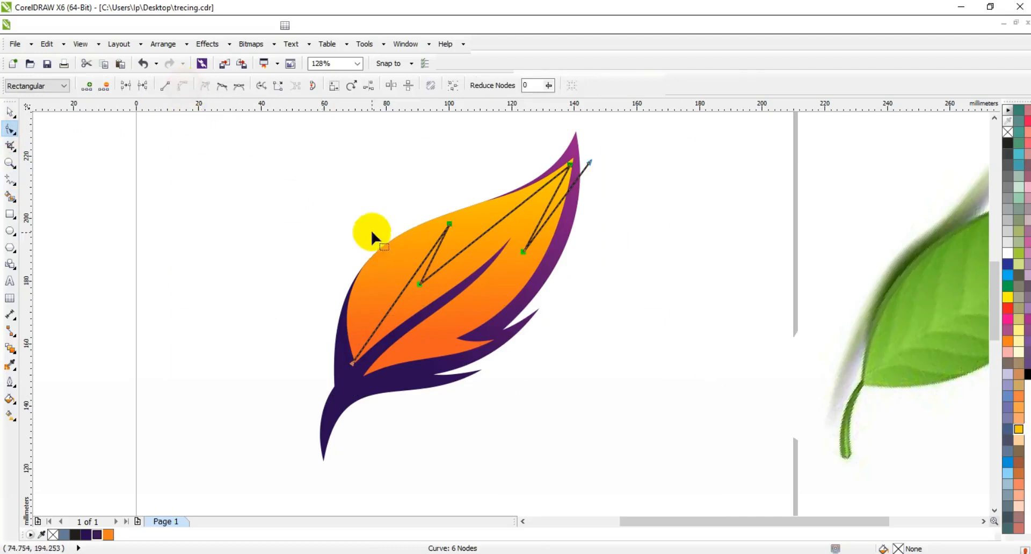
left_click_drag(409, 284, 376, 274)
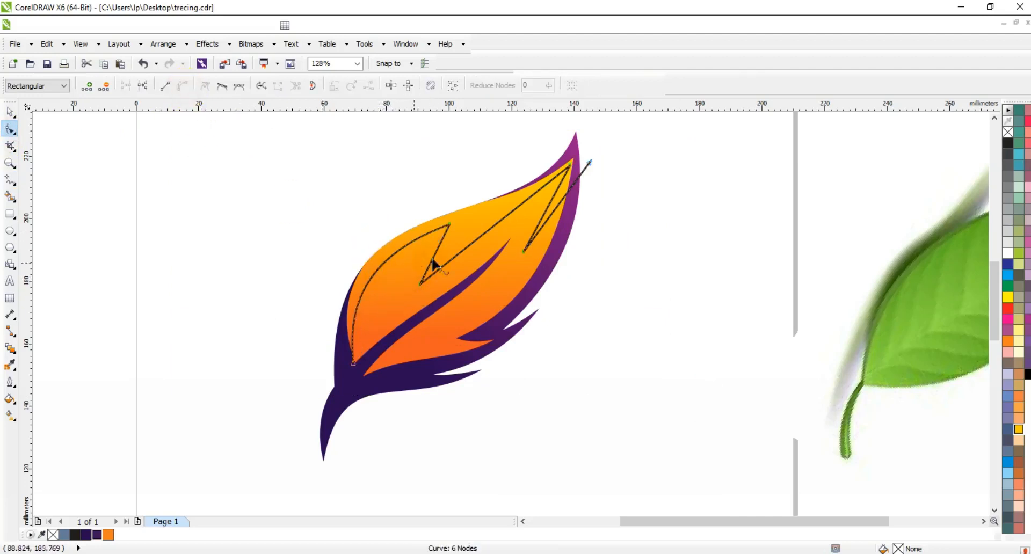
left_click_drag(435, 260, 424, 242)
left_click_drag(397, 273, 438, 224)
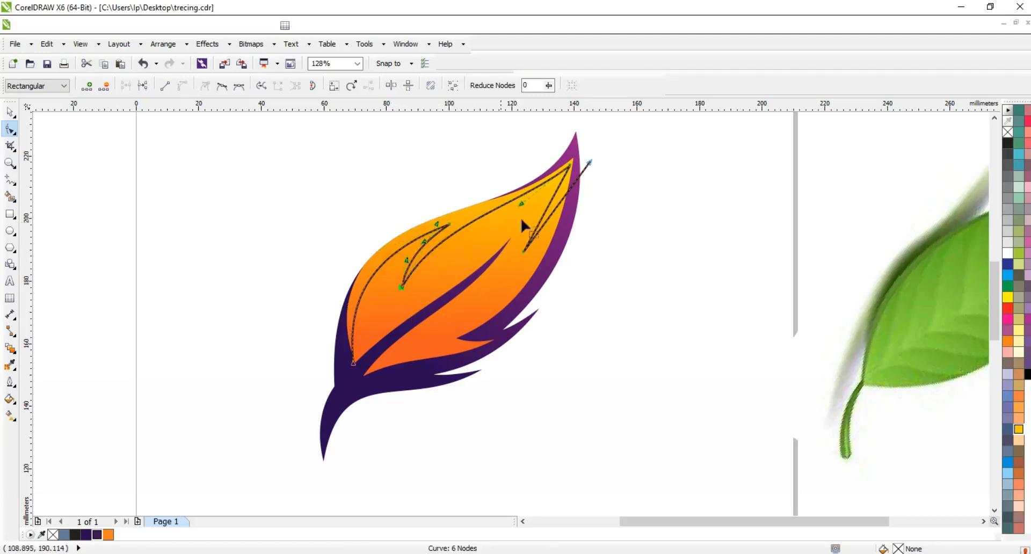
Step: Bend the zigzag's remaining segments near the leaf tip and recolour the inner leaf with flat grey C0 M0 Y0 K30
left_click_drag(521, 206, 548, 218)
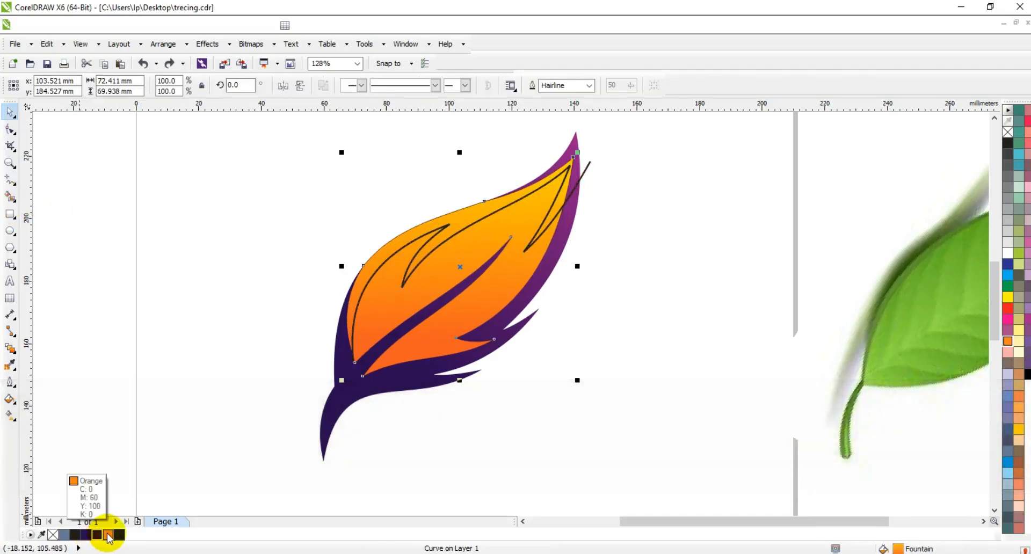
left_click(1005, 220)
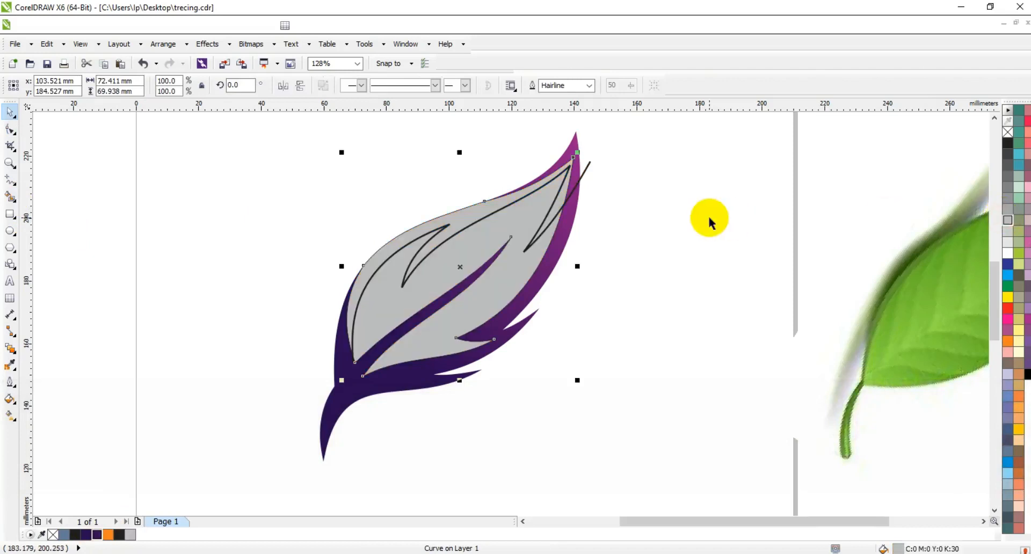
left_click(708, 218)
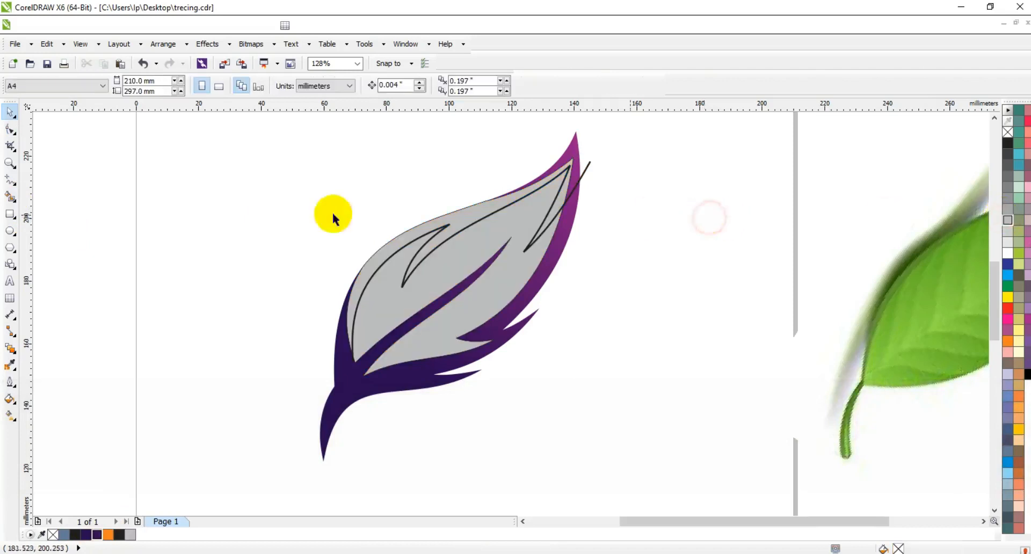
Step: Create a separate shape with Smart Fill from the inner leaf area below the zigzag, and delete the zigzag line
left_click(10, 198)
left_click(443, 279)
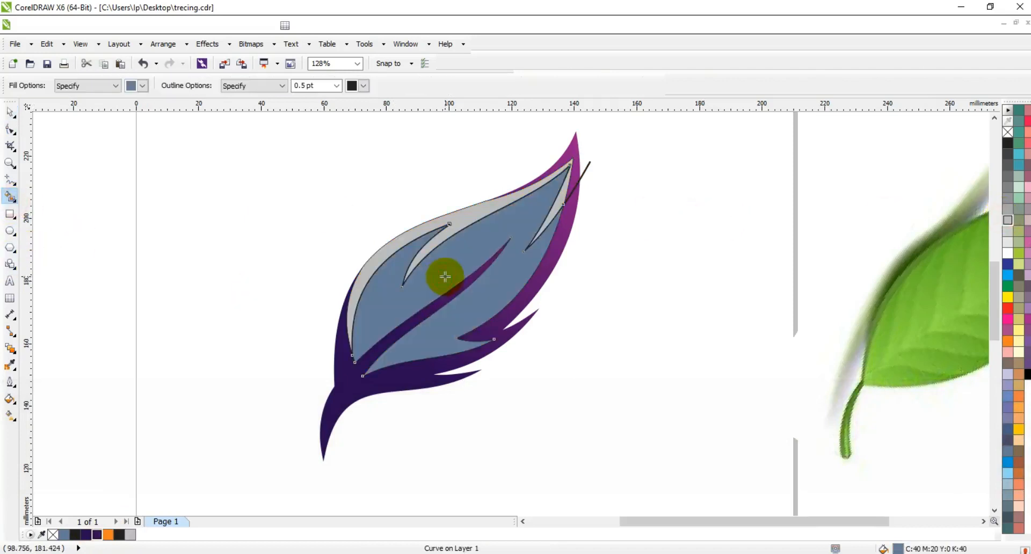
left_click(6, 115)
left_click(589, 164)
key("Delete")
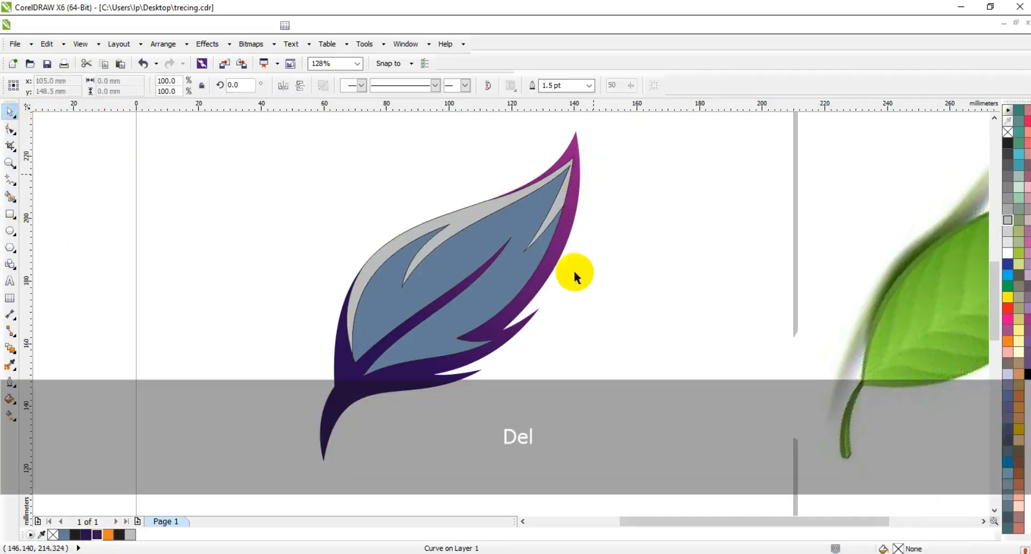
Step: Fill the new inner shape with red and give it a diagonal linear fountain fill from red through orange to golden yellow
left_click(501, 291)
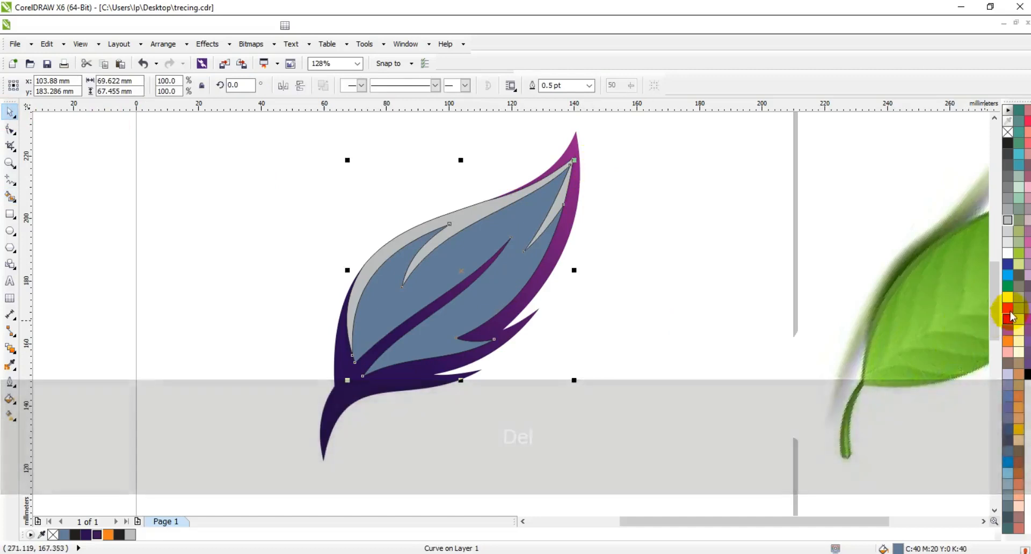
left_click(1007, 308)
key("g")
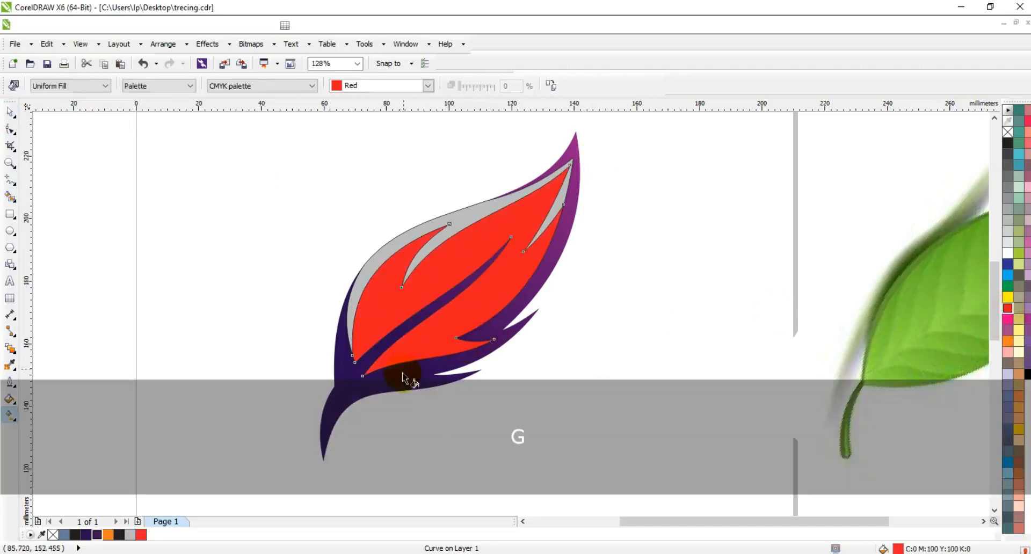
left_click_drag(466, 280, 475, 257)
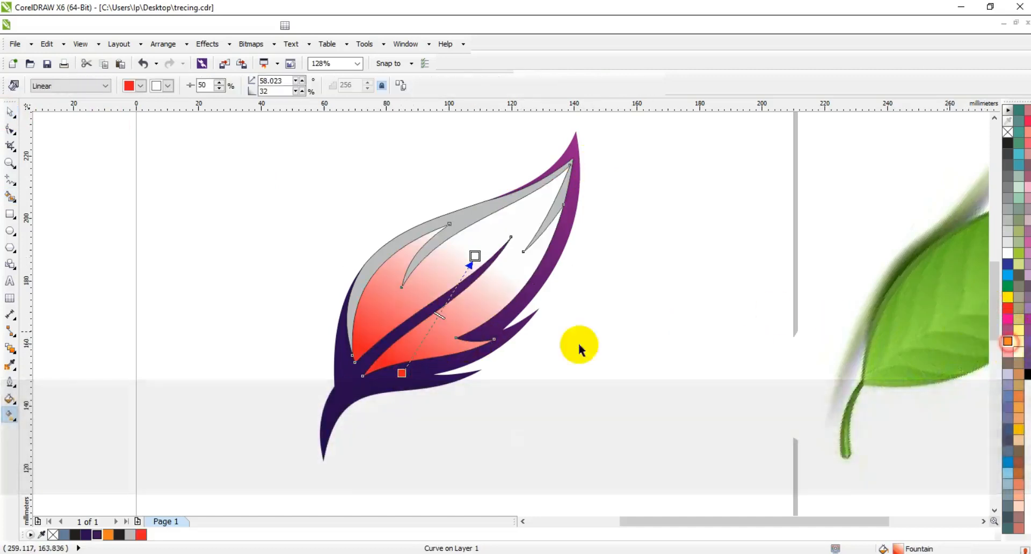
left_click_drag(428, 336, 427, 332)
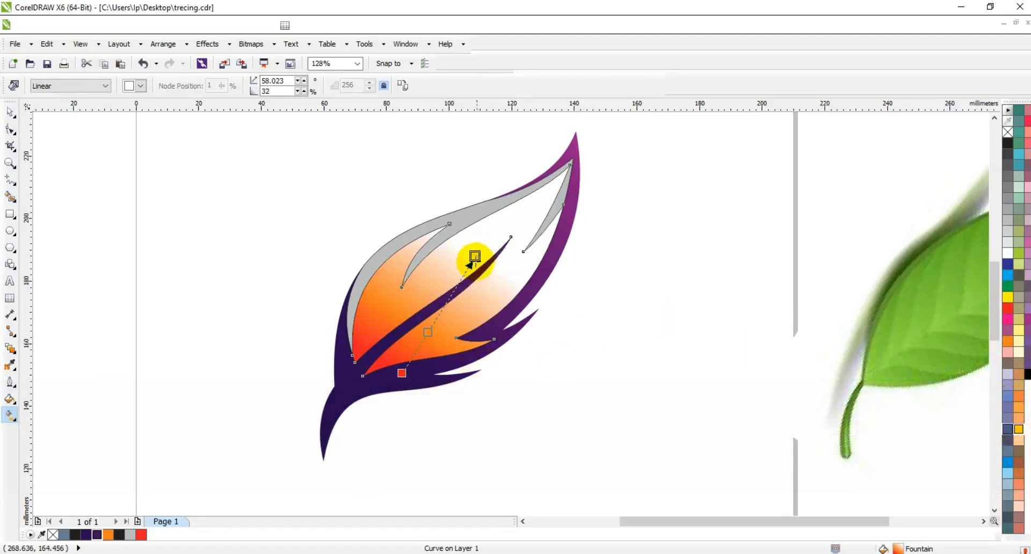
left_click_drag(475, 255, 475, 256)
Step: Adjust the fountain fill to run almost vertically from red at the leaf's lower edge to golden yellow above it, with orange at 51%
left_click_drag(401, 373, 406, 439)
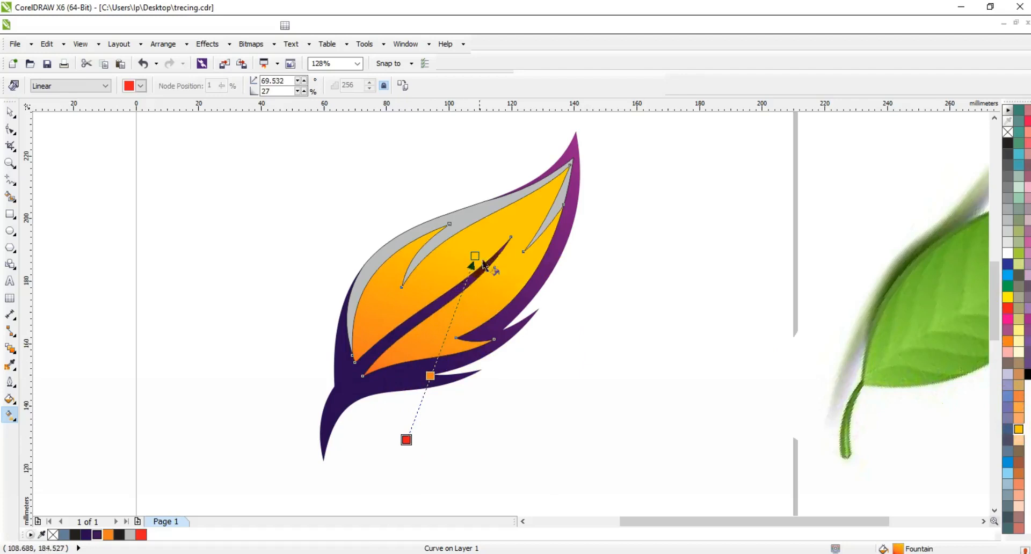
left_click_drag(475, 256, 431, 183)
left_click_drag(406, 439, 446, 385)
left_click_drag(448, 307, 444, 276)
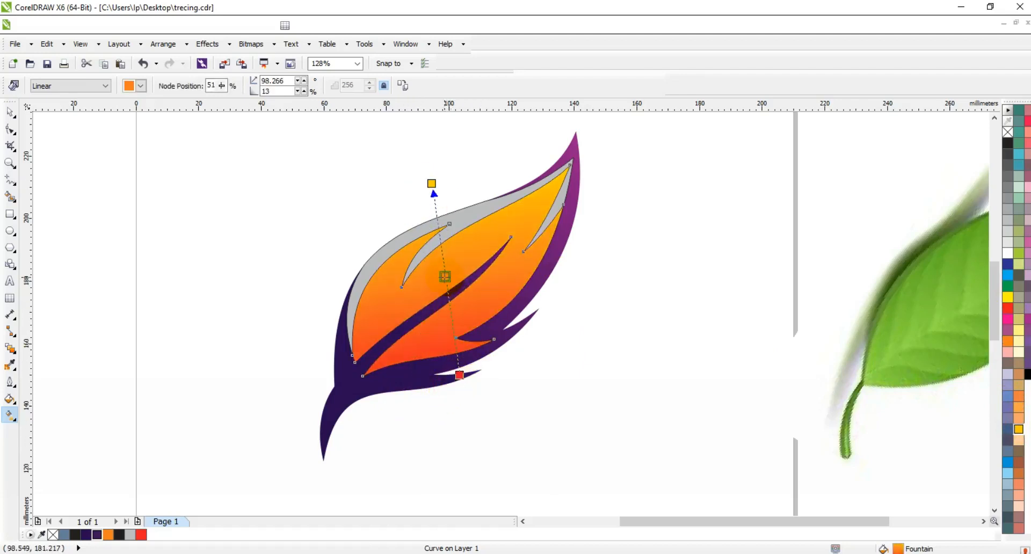
Step: Fill the grey highlight shape along the inner leaf's upper side with pale yellow C0 M0 Y60 K0
left_click(10, 111)
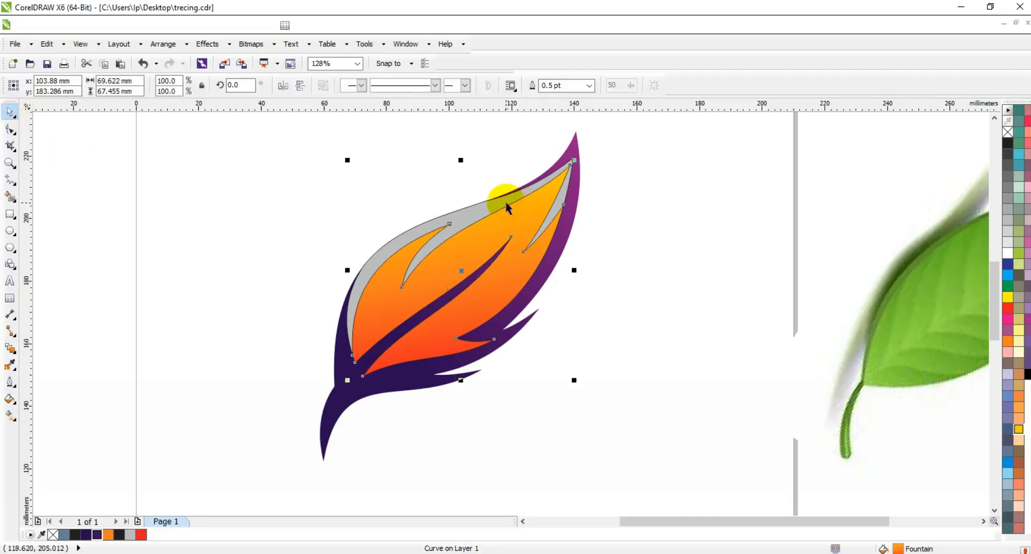
left_click(1014, 326)
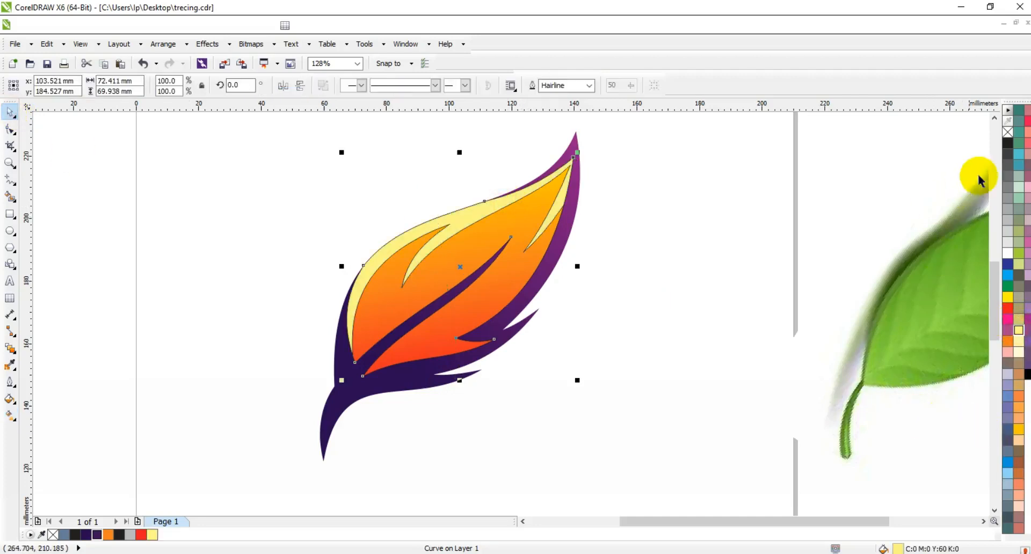
left_click(639, 215)
Step: Select all three shapes of the vector leaf and remove their outlines
key("F3")
left_click_drag(617, 397, 497, 325)
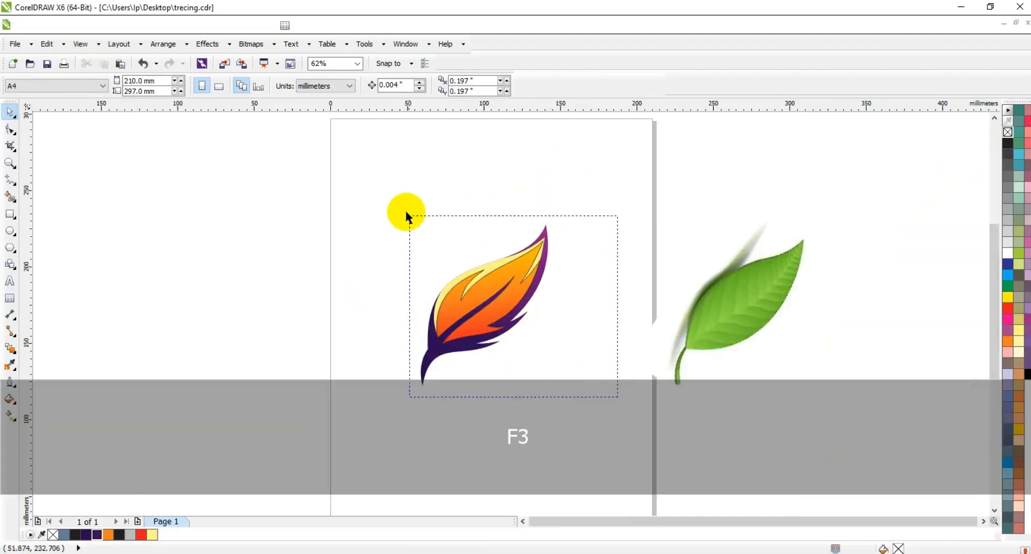
left_click_drag(405, 213, 408, 215)
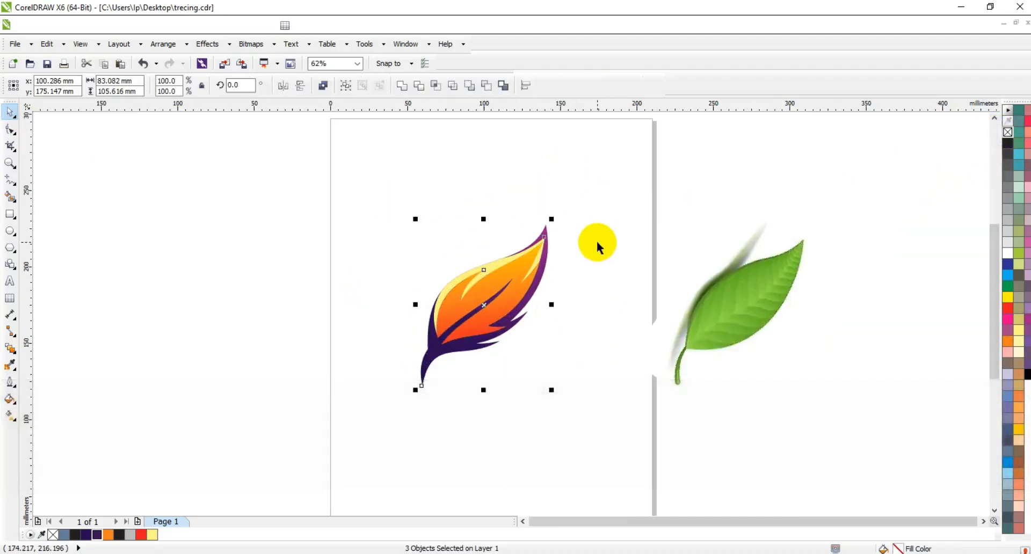
left_click(597, 241)
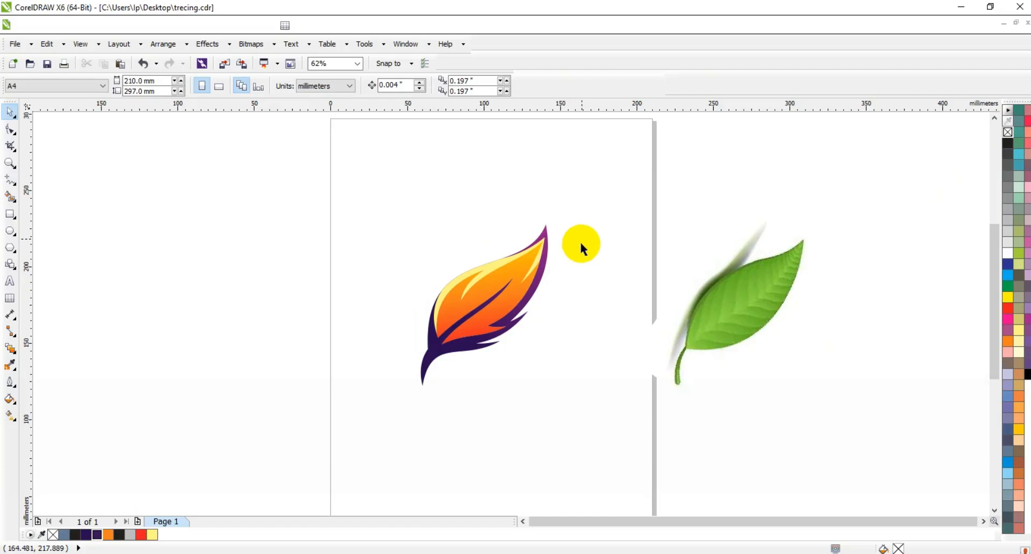
Step: Draw an open two-segment 1.5 pt spike from the leaf's base, rising about 21 mm beside it and returning to the stem
left_click(9, 164)
mouse_move(370, 225)
left_mouse_down()
mouse_move(403, 264)
mouse_move(601, 385)
left_mouse_up()
left_click(10, 180)
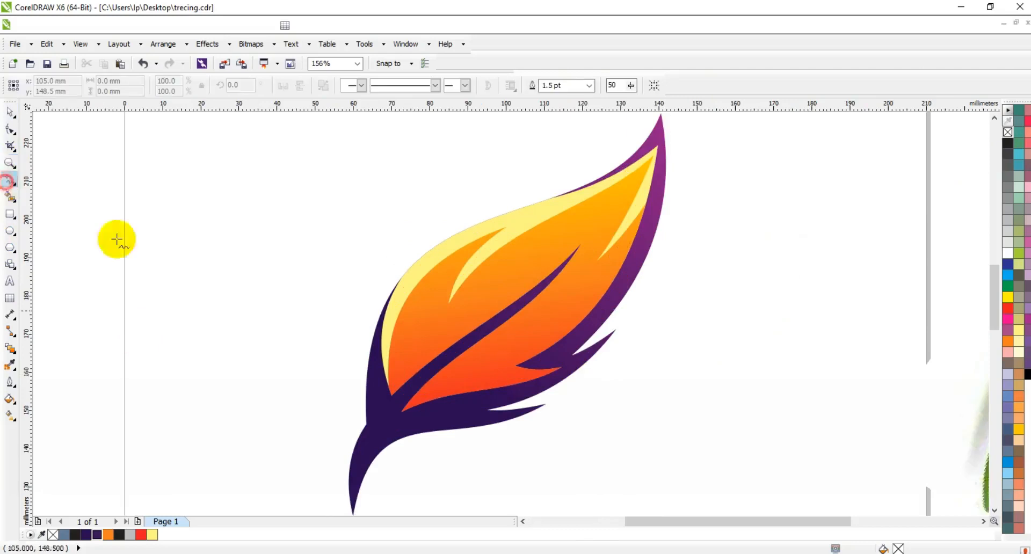
left_click(371, 424)
double_click(355, 342)
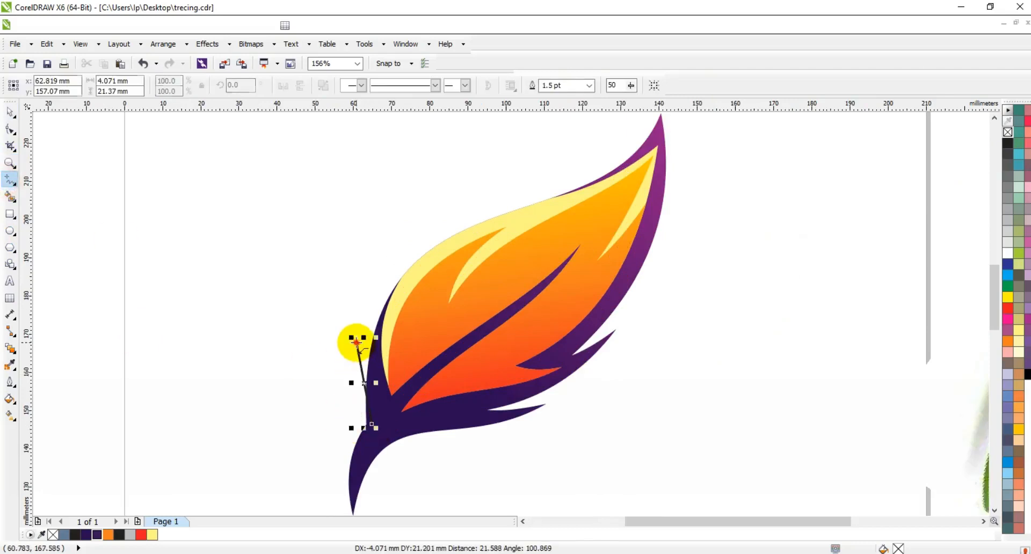
left_click(359, 447)
Step: Convert the spike's two segments to curves and bend them into a slender thorn
left_click(10, 128)
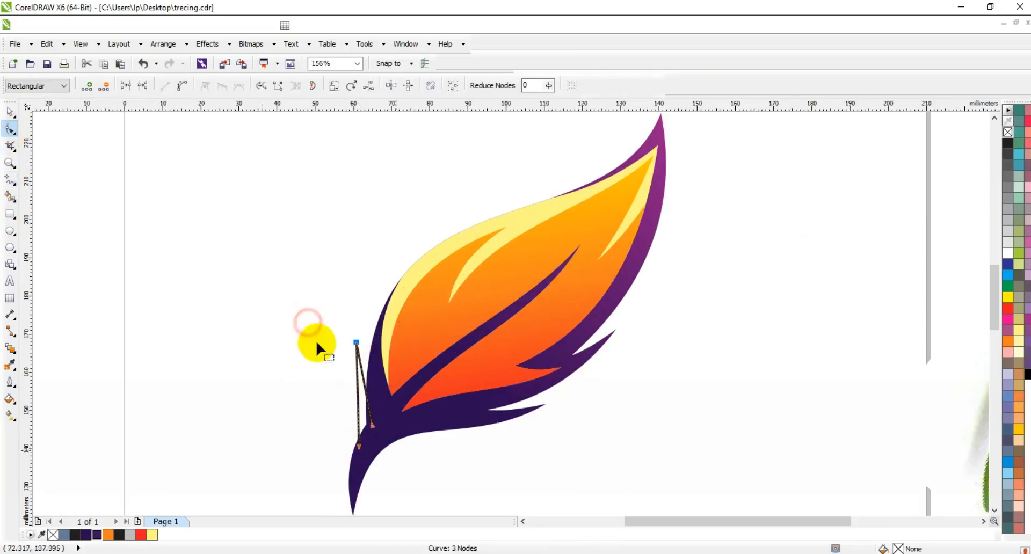
left_click(188, 91)
left_click_drag(357, 398, 368, 358)
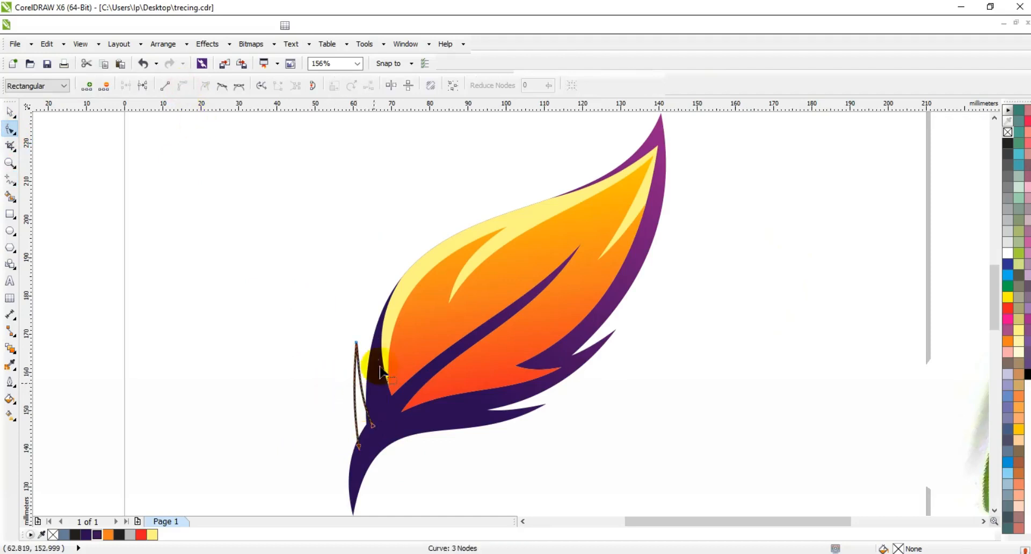
Step: Create a filled shape with Smart Fill inside the spike beside the stem, and delete the spike's guide line
left_click(9, 196)
left_click(353, 407)
left_click(10, 112)
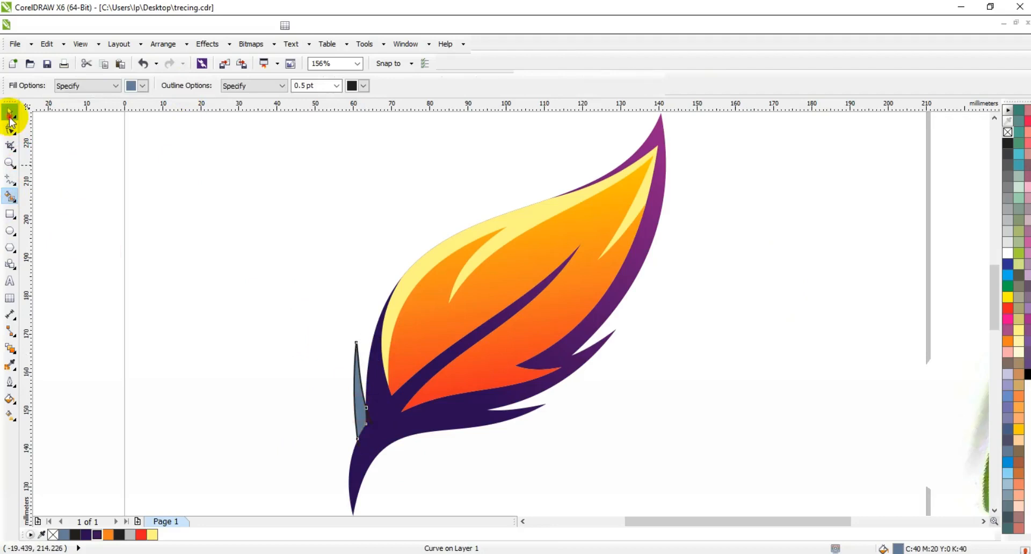
left_click(360, 432)
left_click(312, 432)
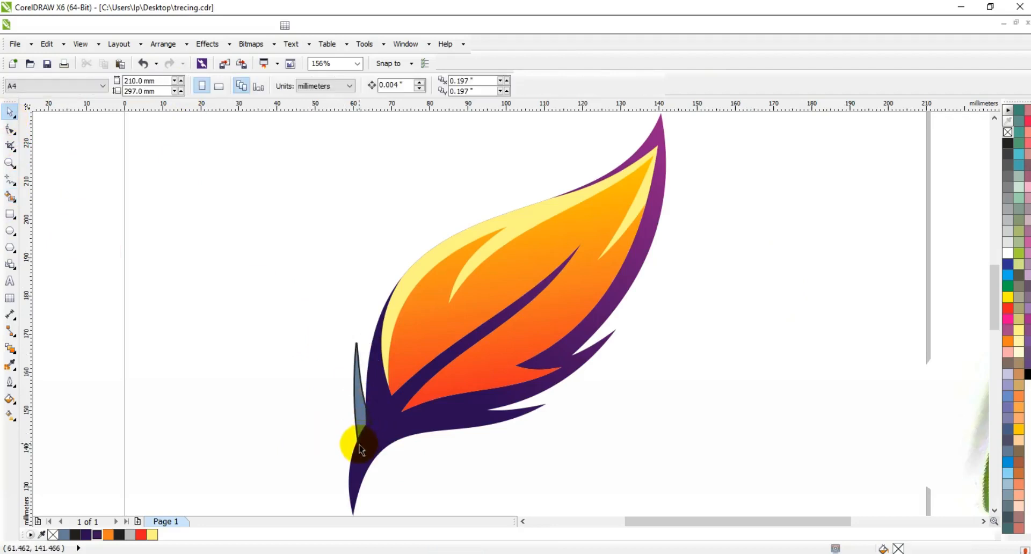
left_click(356, 411)
key("Delete")
Step: Weld the filled spike to the purple outer leaf
left_click(356, 403)
left_click(379, 425, "shift")
left_click(401, 87)
left_click(272, 237)
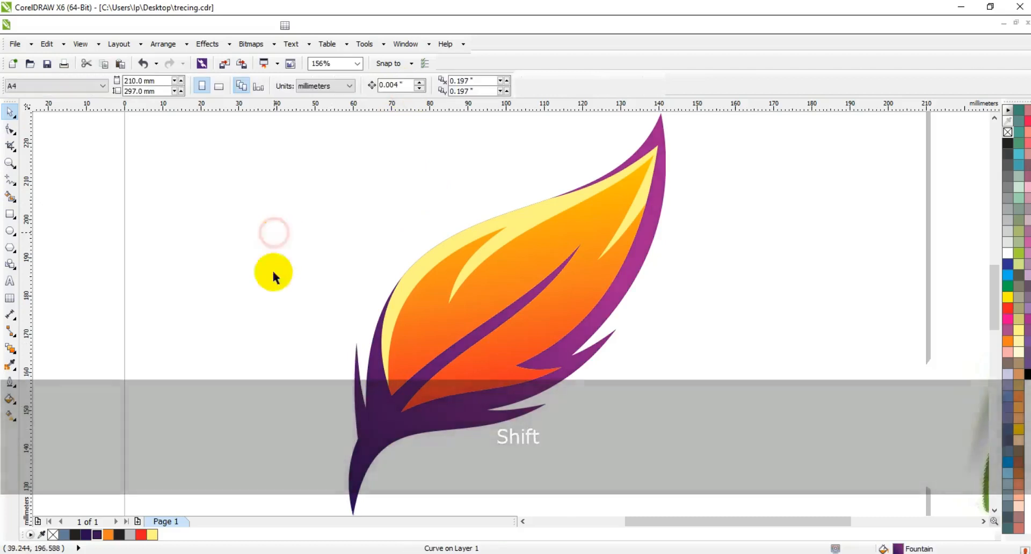
Step: Shift the outer leaf's fountain fill toward the tip so the base and lower edges are dark purple and the tip magenta-purple
key("F3")
left_click(422, 290)
key("g")
left_click_drag(379, 316, 417, 278)
left_click_drag(500, 194, 558, 156)
left_click(10, 112)
left_click(219, 318)
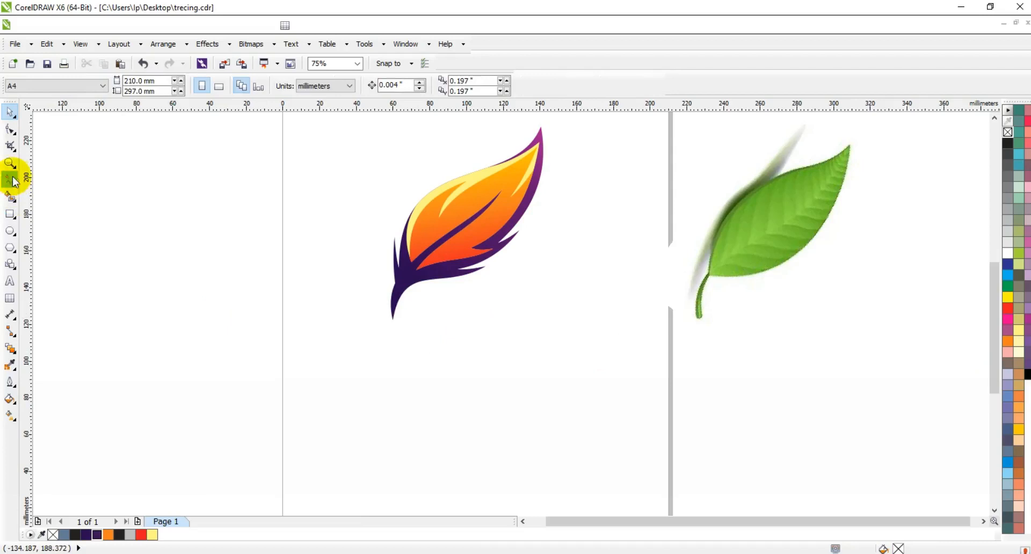
Step: Try golden yellow C0 M20 Y100 K0 on the pale yellow highlight shape and undo the change
left_click(470, 186)
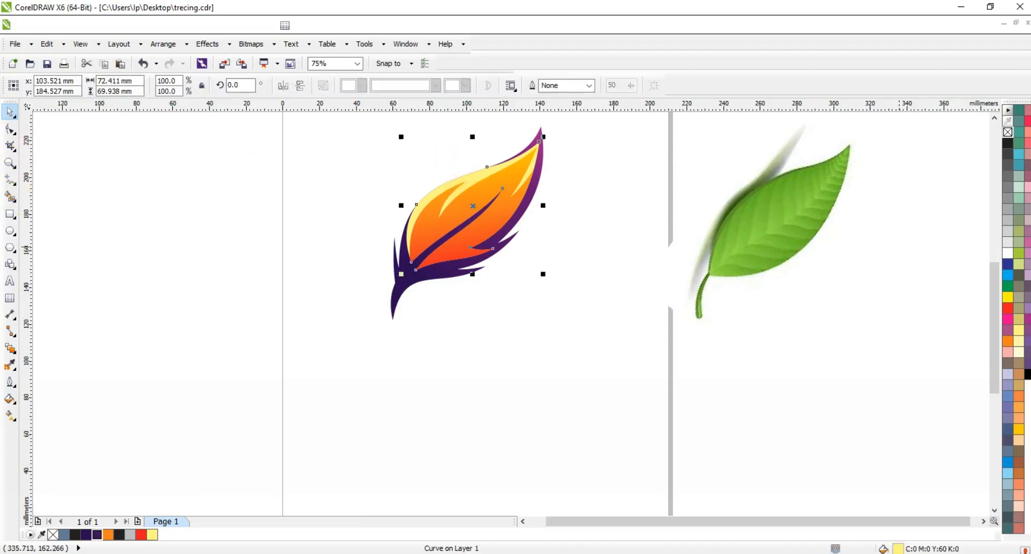
left_click(1020, 429)
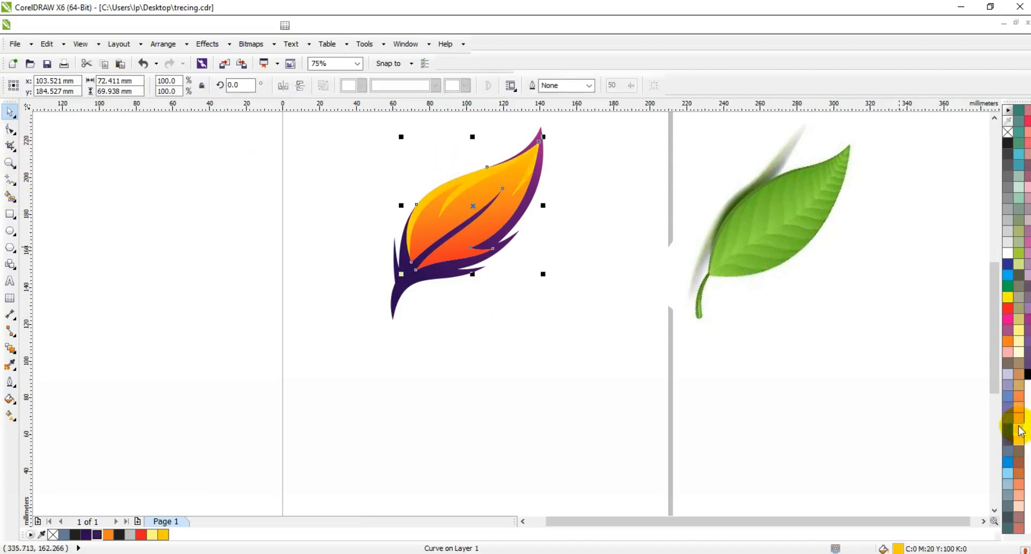
key("ctrl+z")
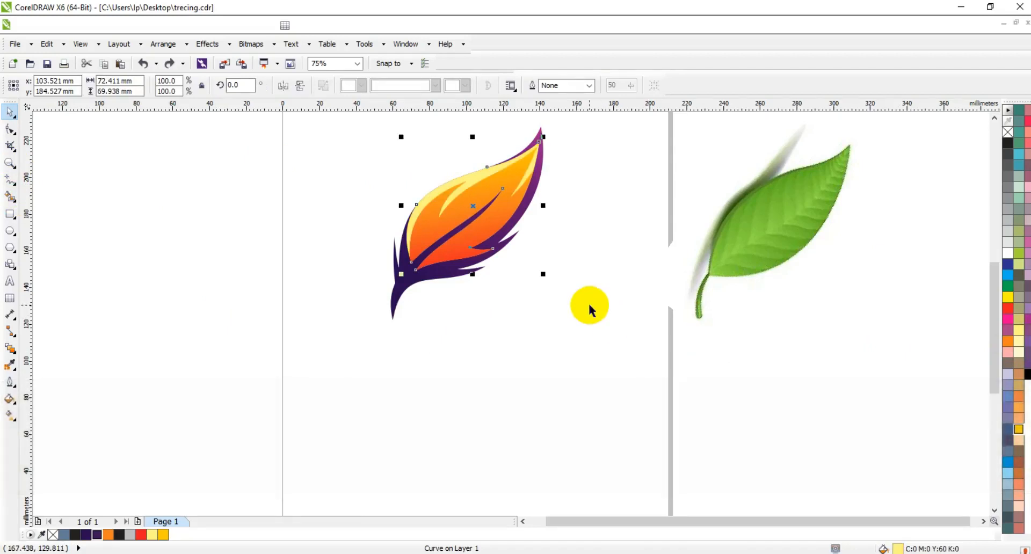
left_click(589, 309)
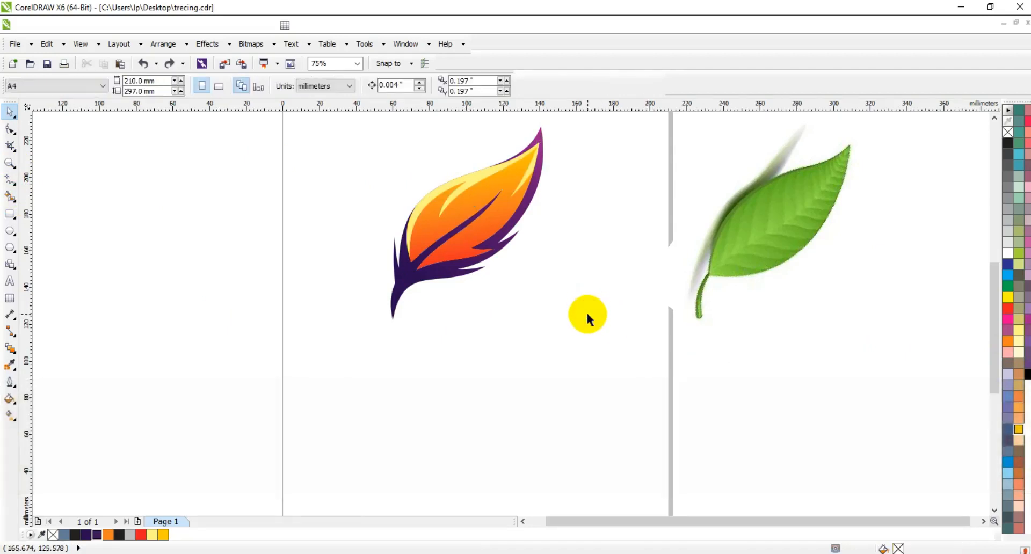
Step: Draw a wavy tapered Artistic Media stroke with a 1.27 mm width from the stem's tip beneath the leaf
left_click(16, 187)
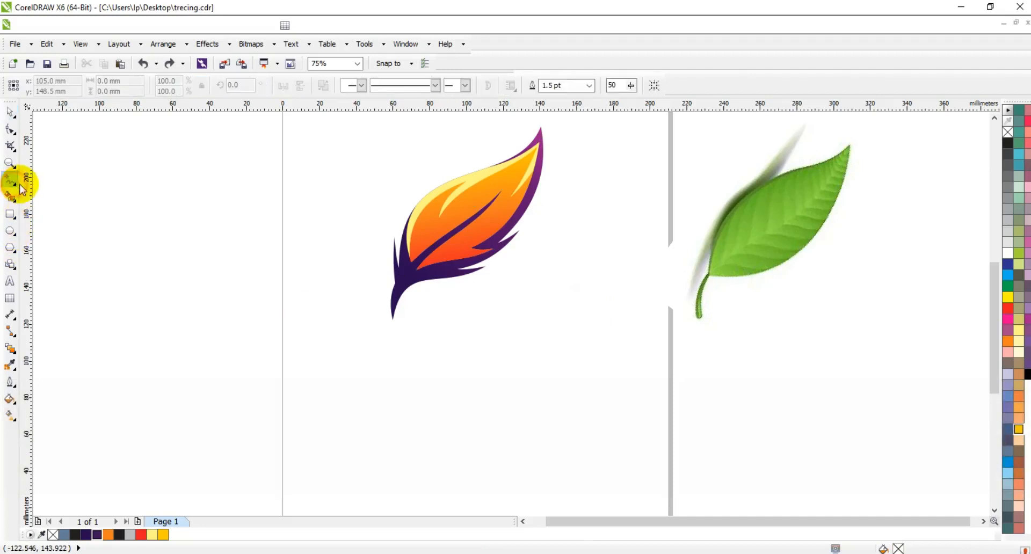
left_click(17, 186)
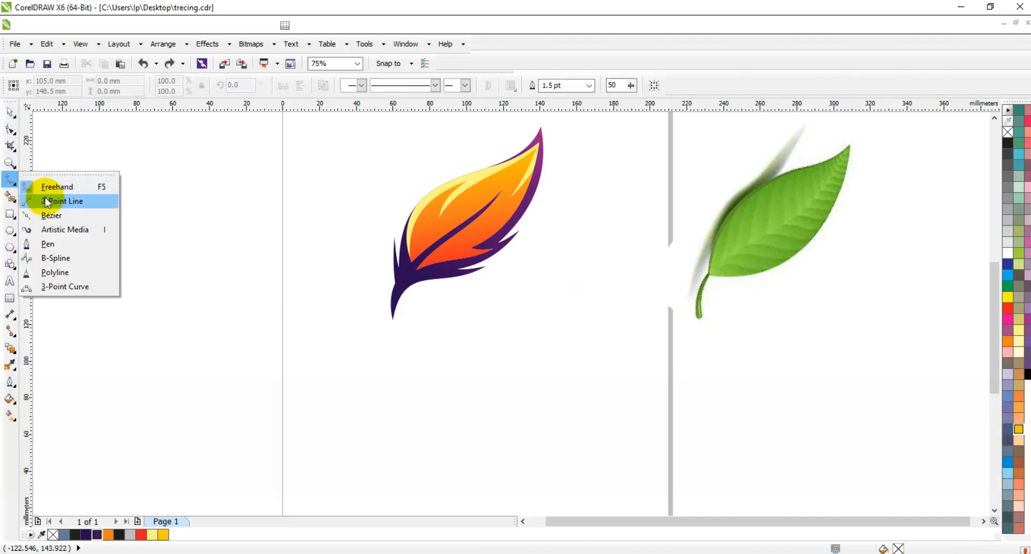
left_click(51, 231)
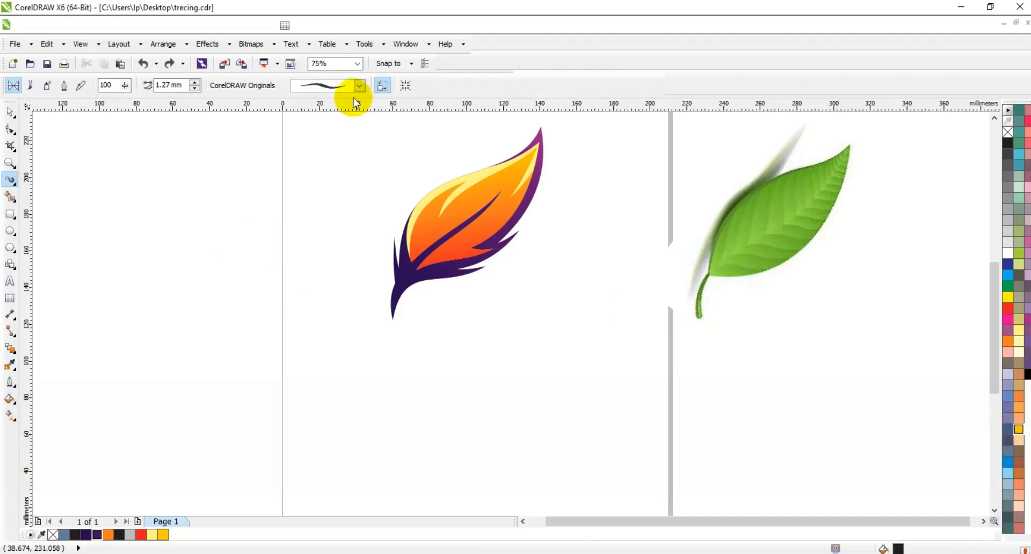
left_click_drag(396, 320, 577, 321)
key("ctrl+z")
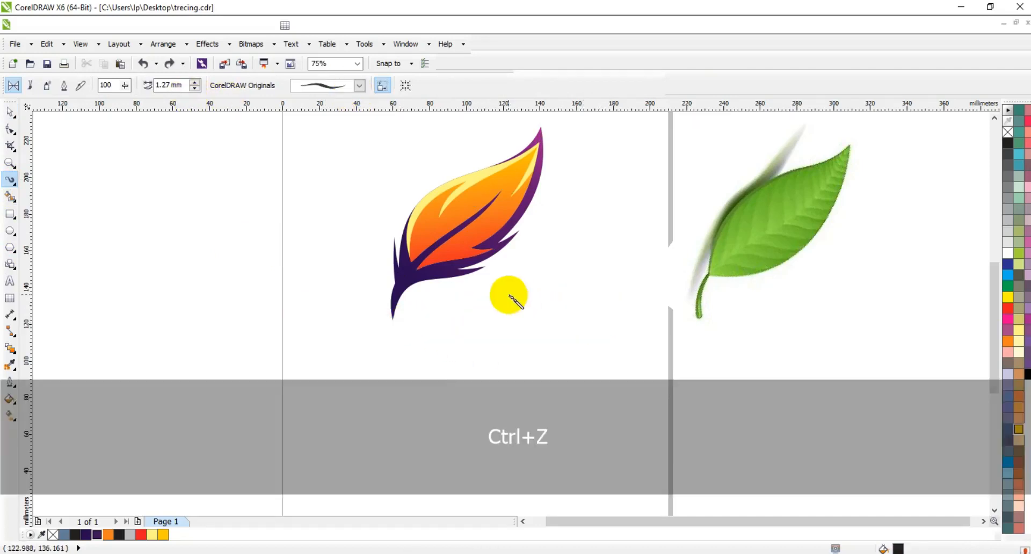
left_click_drag(394, 318, 494, 309)
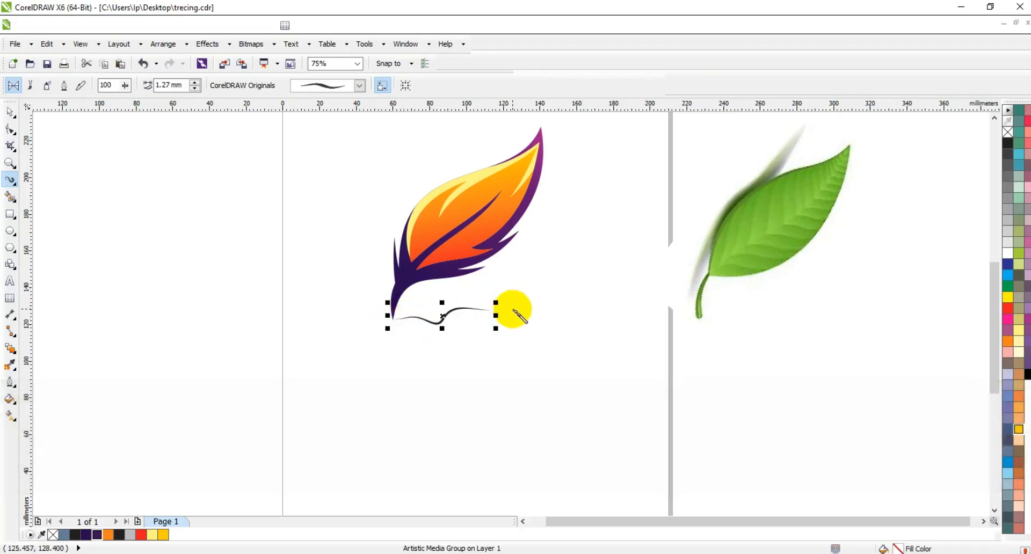
left_click(9, 114)
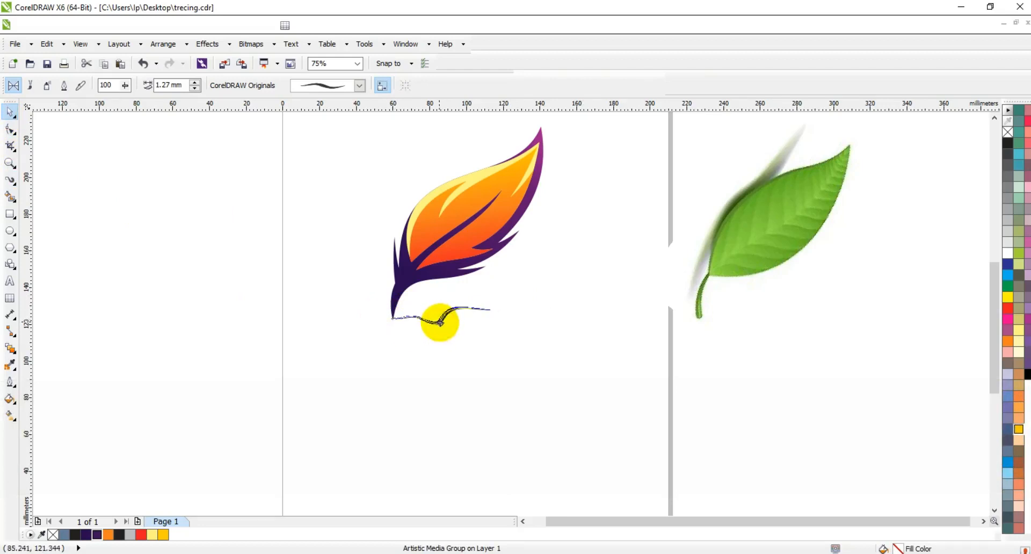
left_click(489, 337)
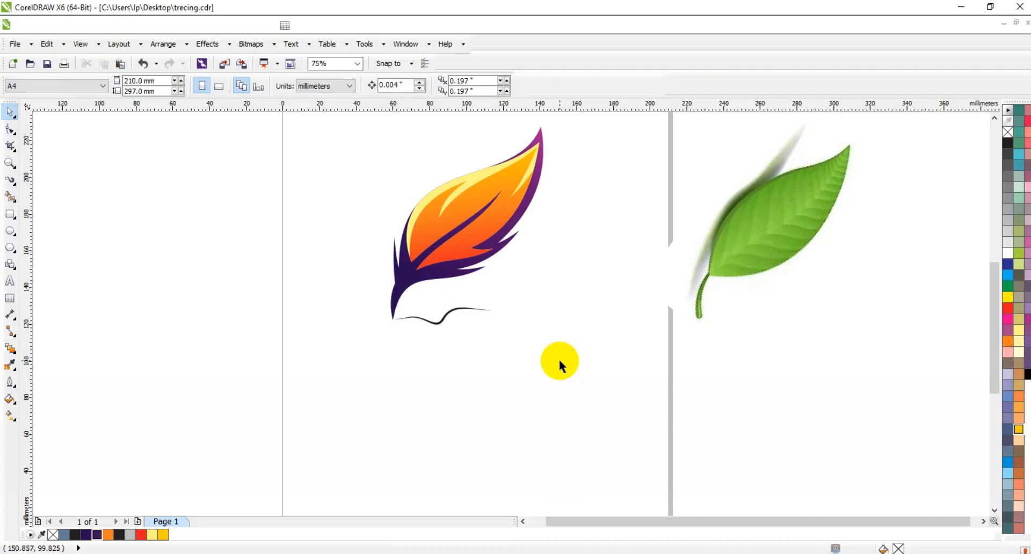
Step: Delete the green reference leaf bitmap beside the page
left_click(793, 256)
key("Delete")
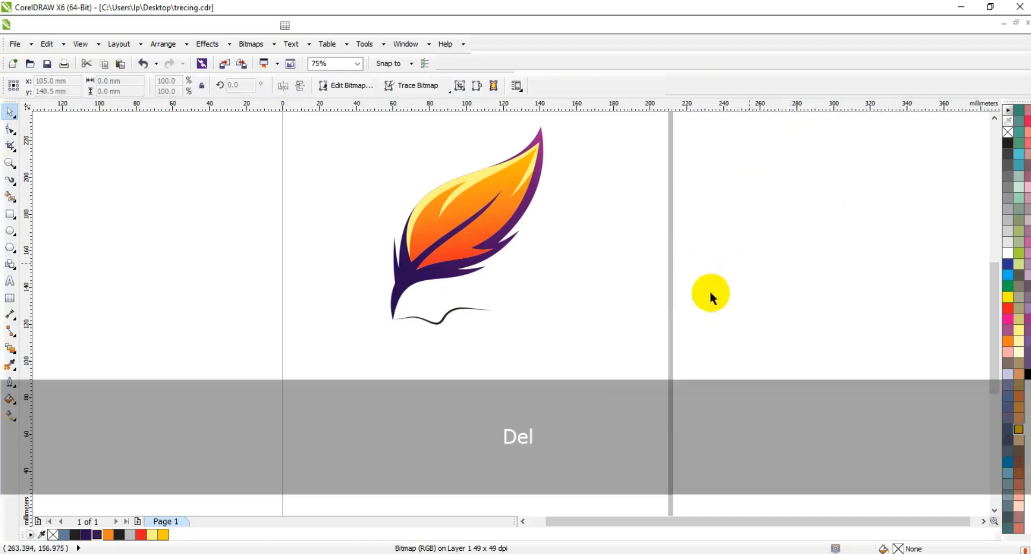
key("F3")
key("Escape")
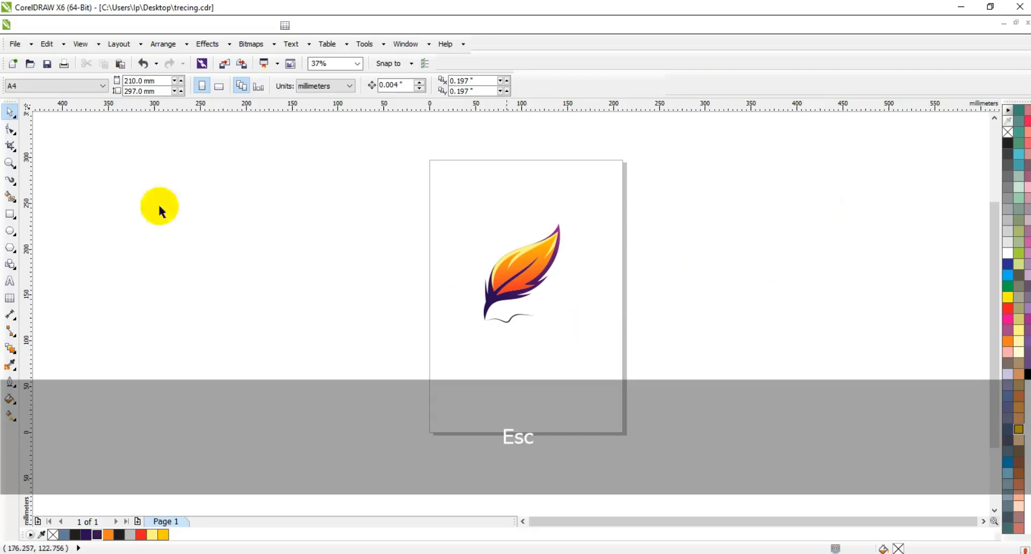
left_click(10, 163)
left_click_drag(410, 210, 629, 360)
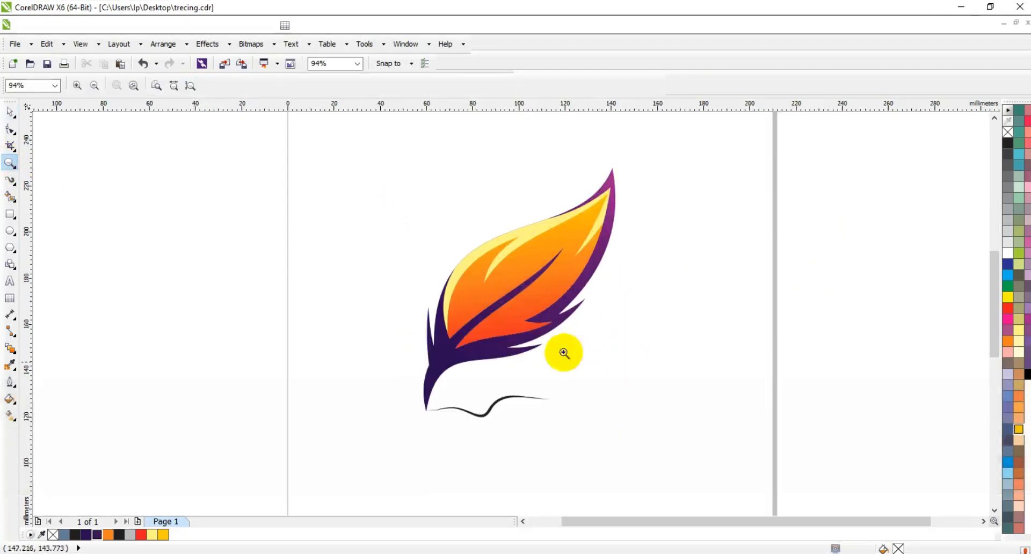
left_click(10, 280)
left_click(87, 284)
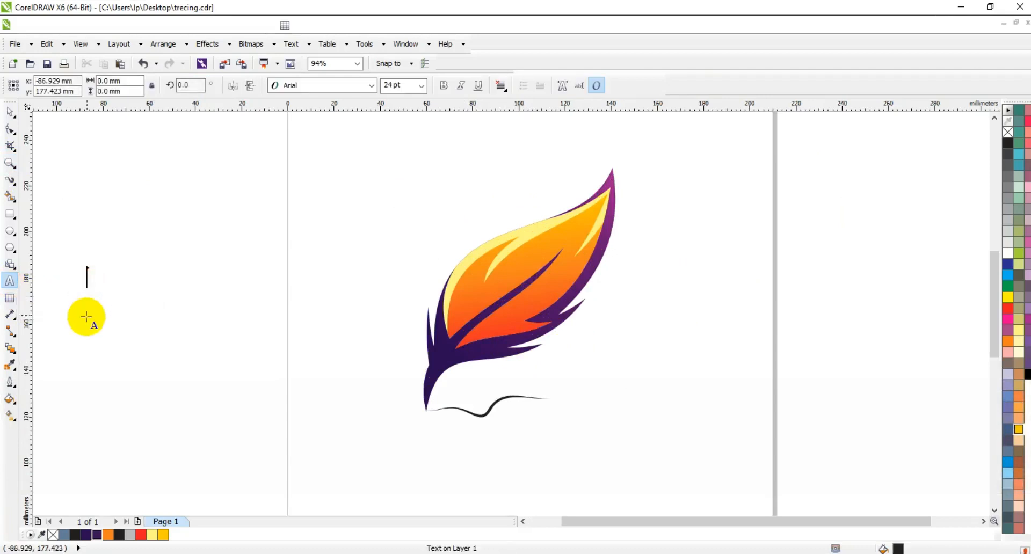
left_click(9, 116)
Step: Remove the outline from all objects of the leaf artwork, including the wavy stroke, and preview the artwork full screen
left_click(517, 337)
left_click_drag(678, 154, 359, 428)
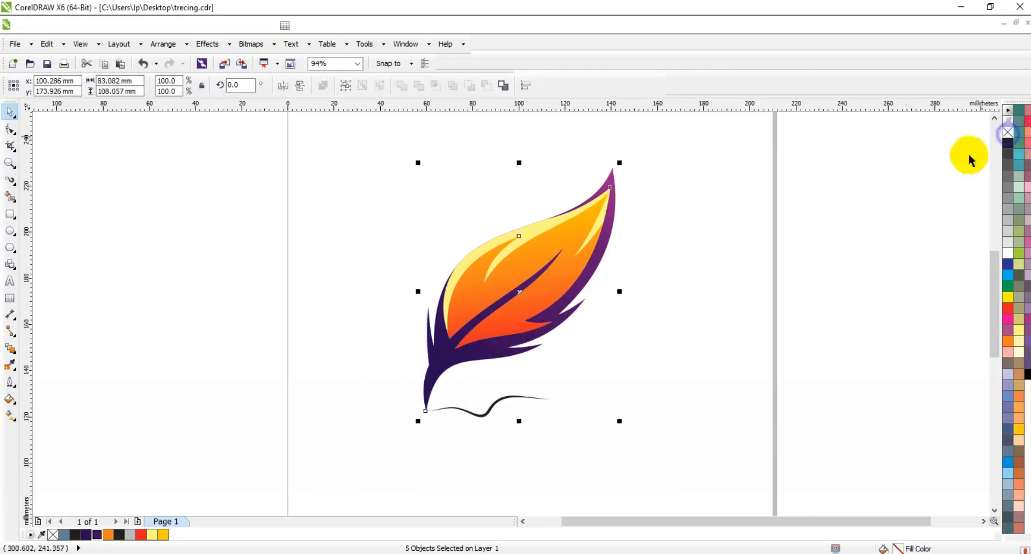
left_click(753, 252)
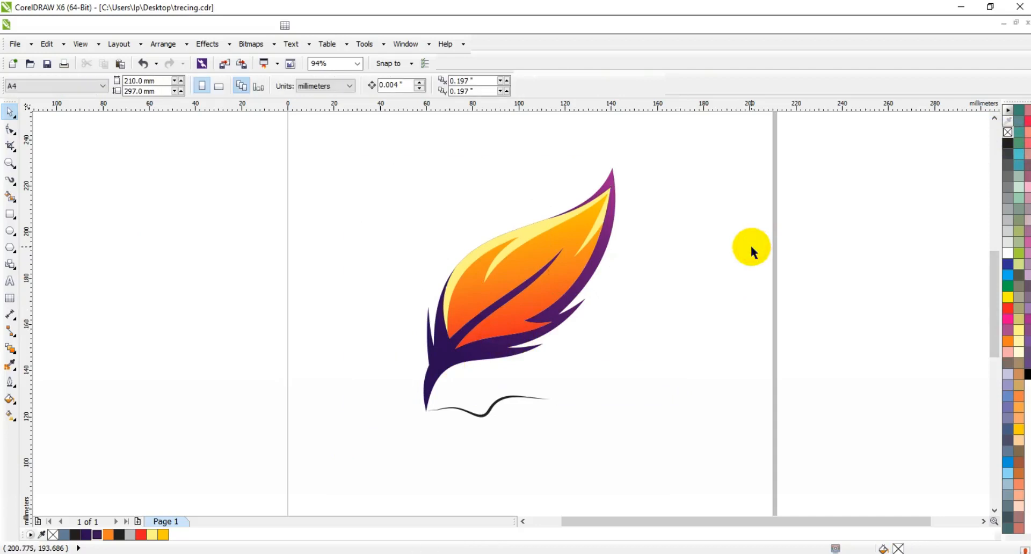
key("F9")
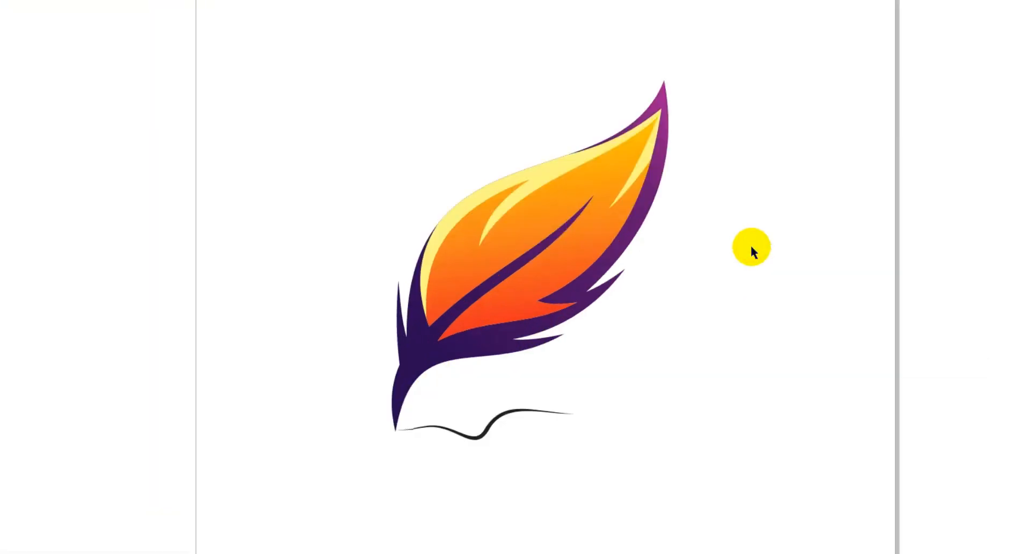